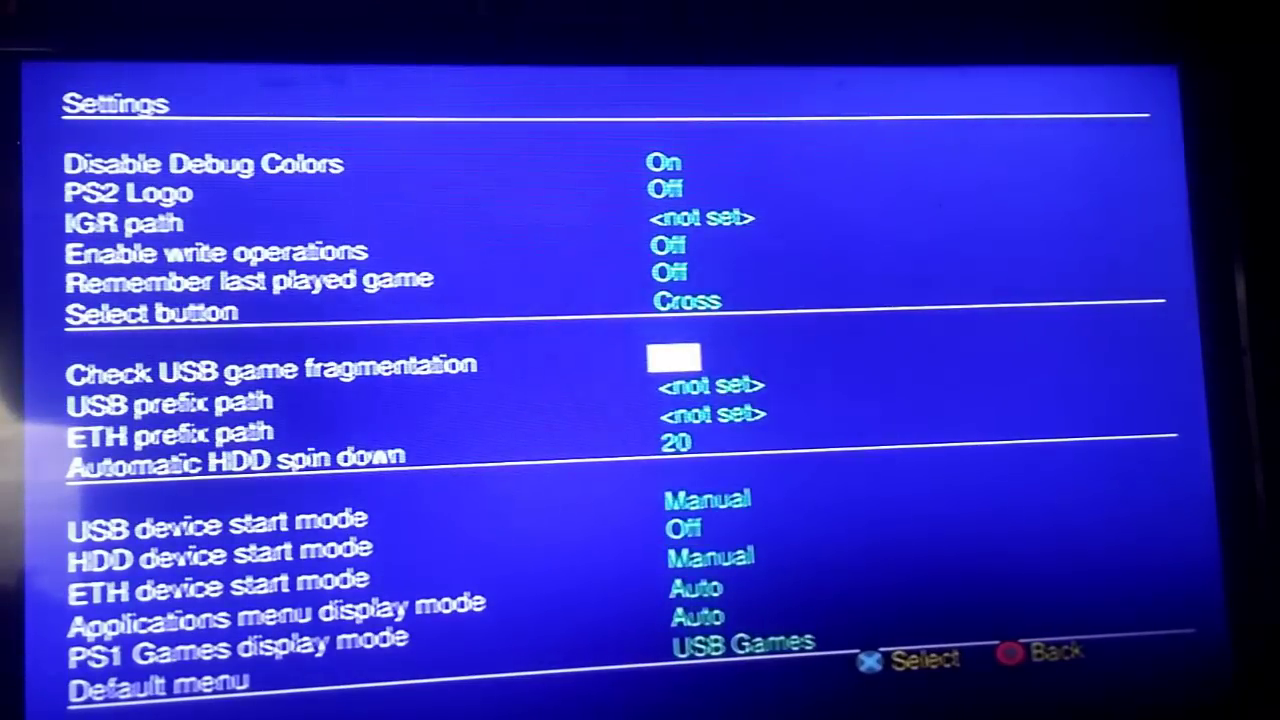
key(Down)
key(Down)
key(Down)
key(Down)
key(Down)
key(Down)
key(Down)
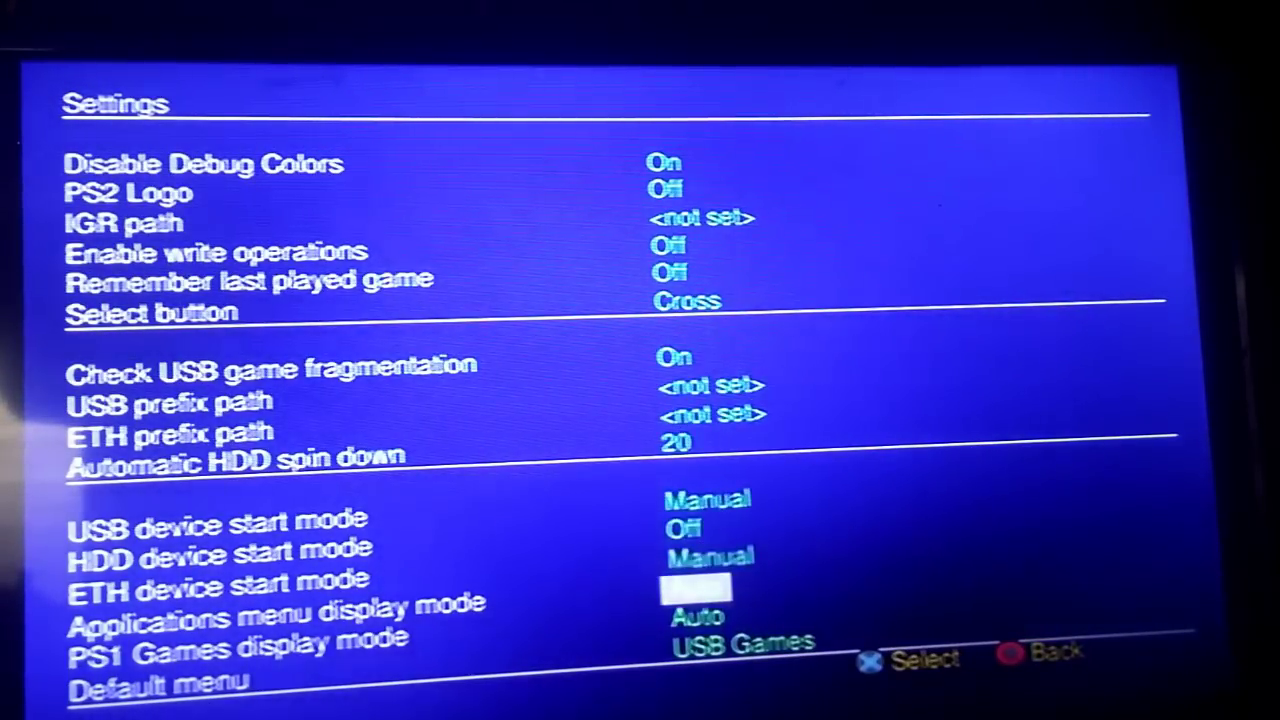
key(Down)
key(Down)
key(Escape)
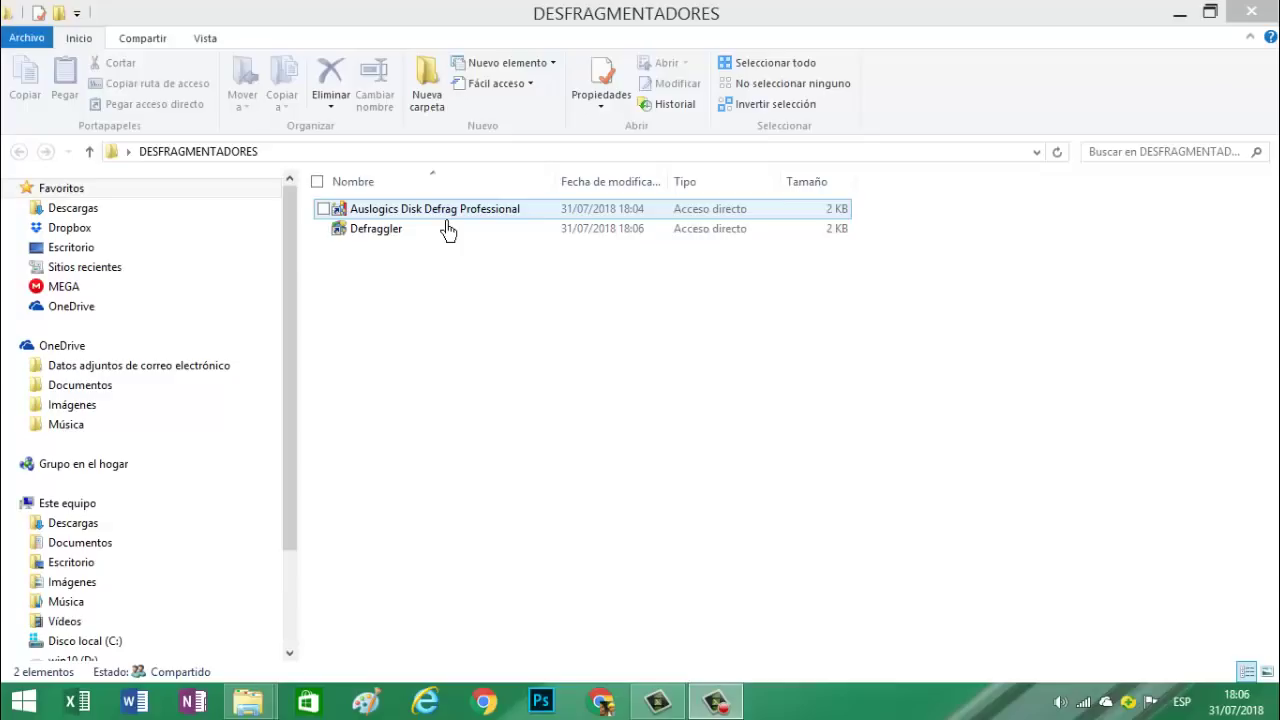
Launch Auslogics Disk Defrag Professional from the DESFRAGMENTADORES folder to view its main window, and close it
click(441, 216)
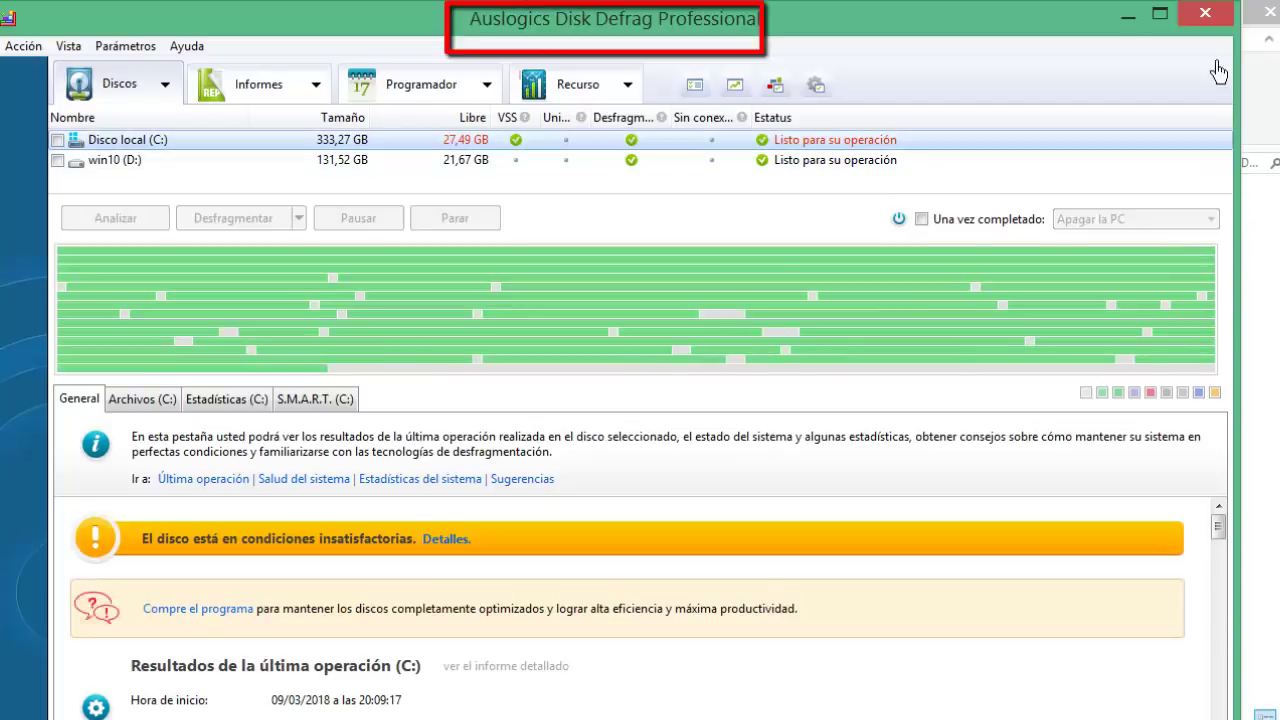
click(1204, 13)
Launch Defraggler from the DESFRAGMENTADORES folder and decline the offered update
click(344, 250)
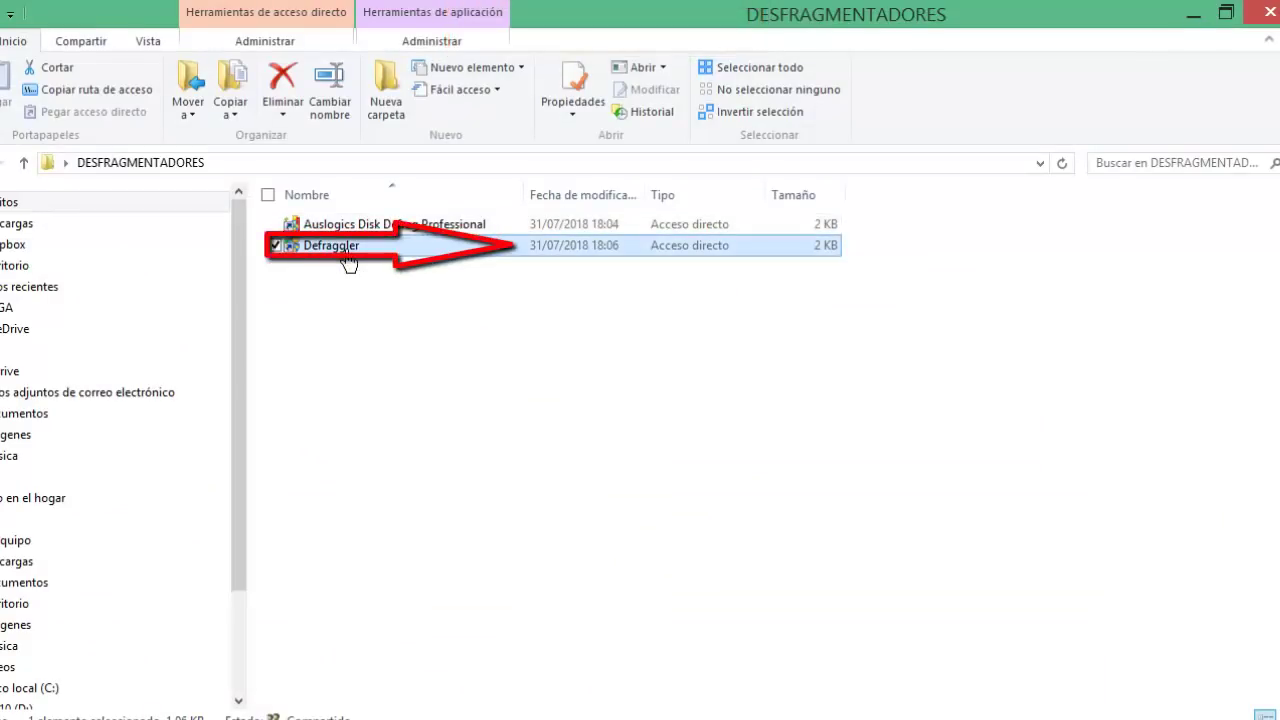
double_click(348, 262)
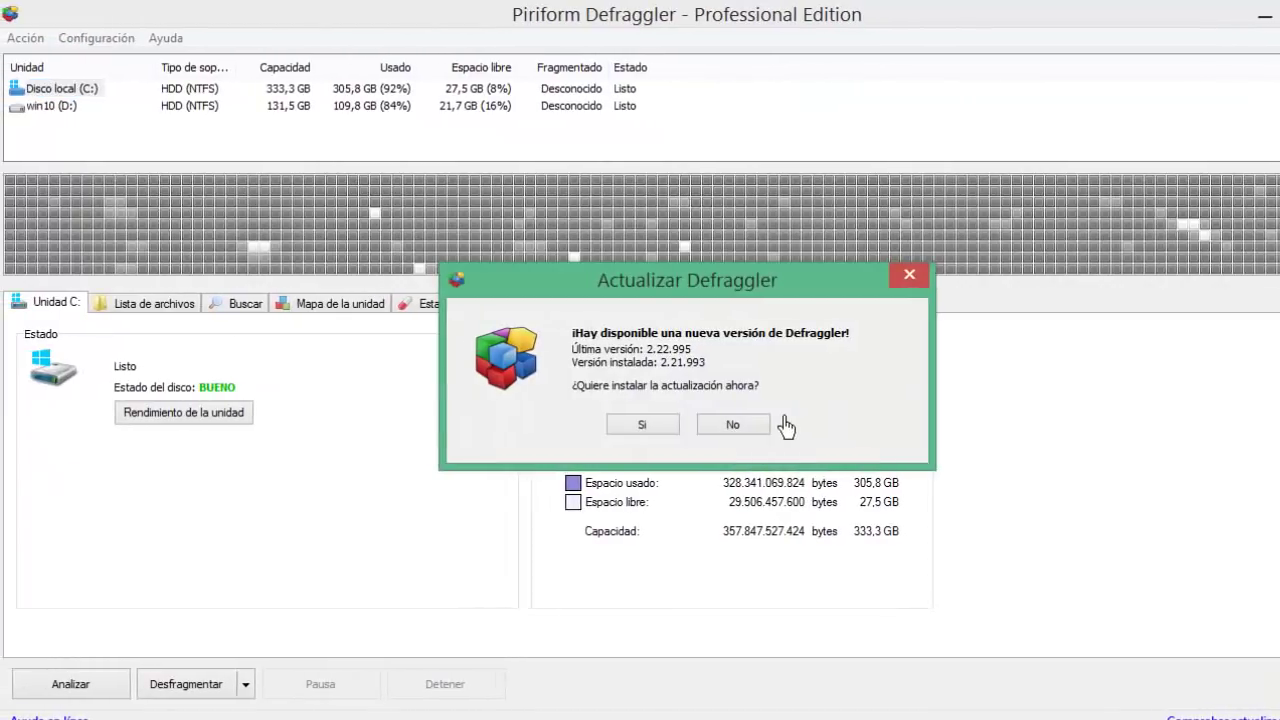
click(733, 425)
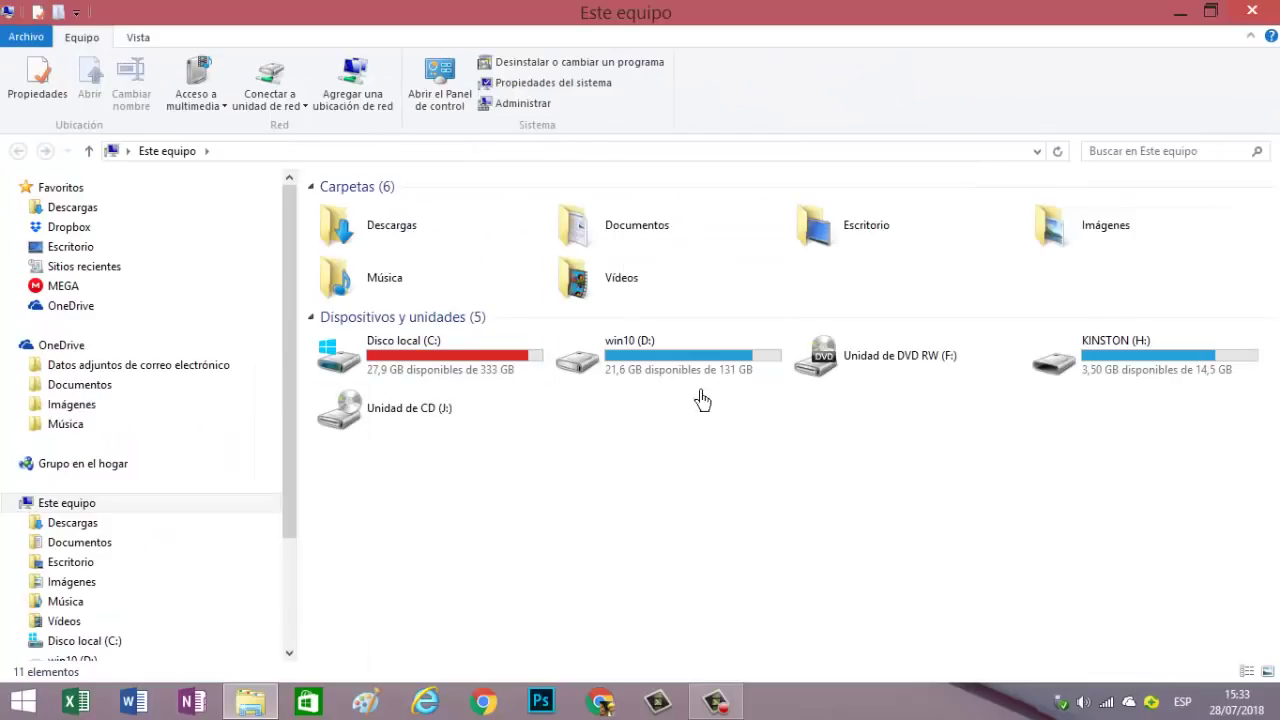
Open the apps folder on the KINSTON (H:) drive
click(1108, 365)
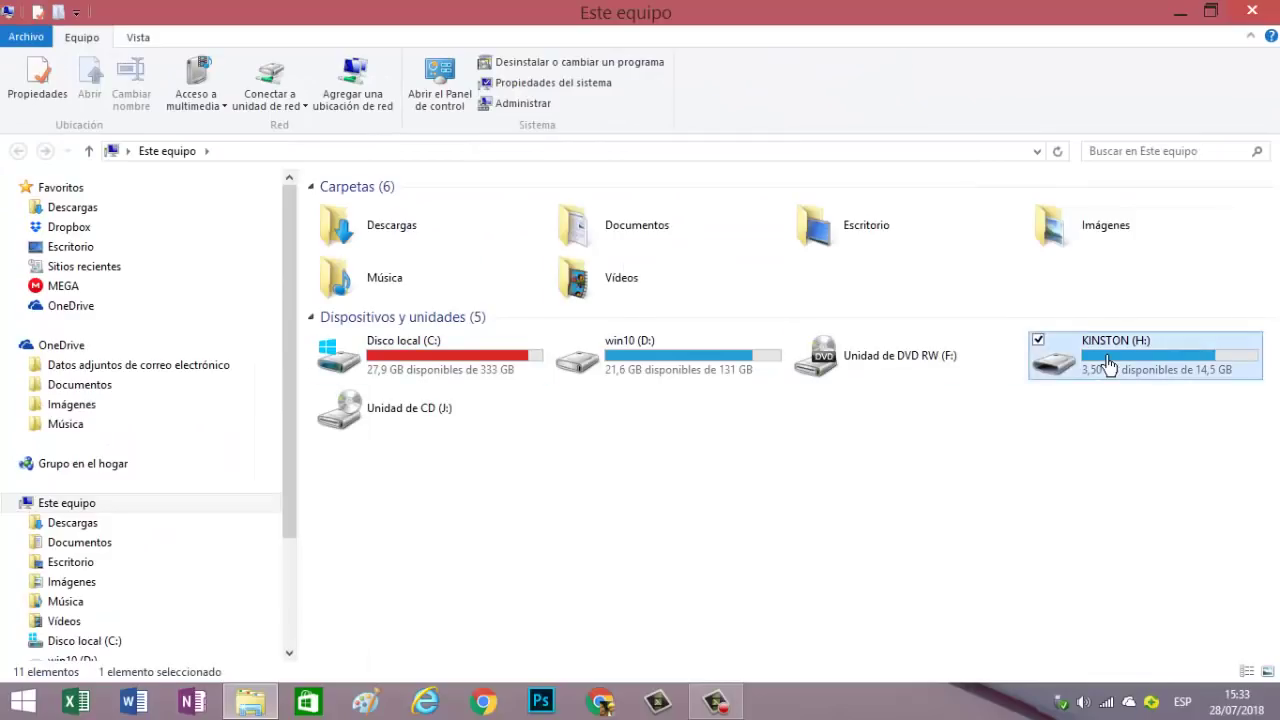
double_click(1108, 365)
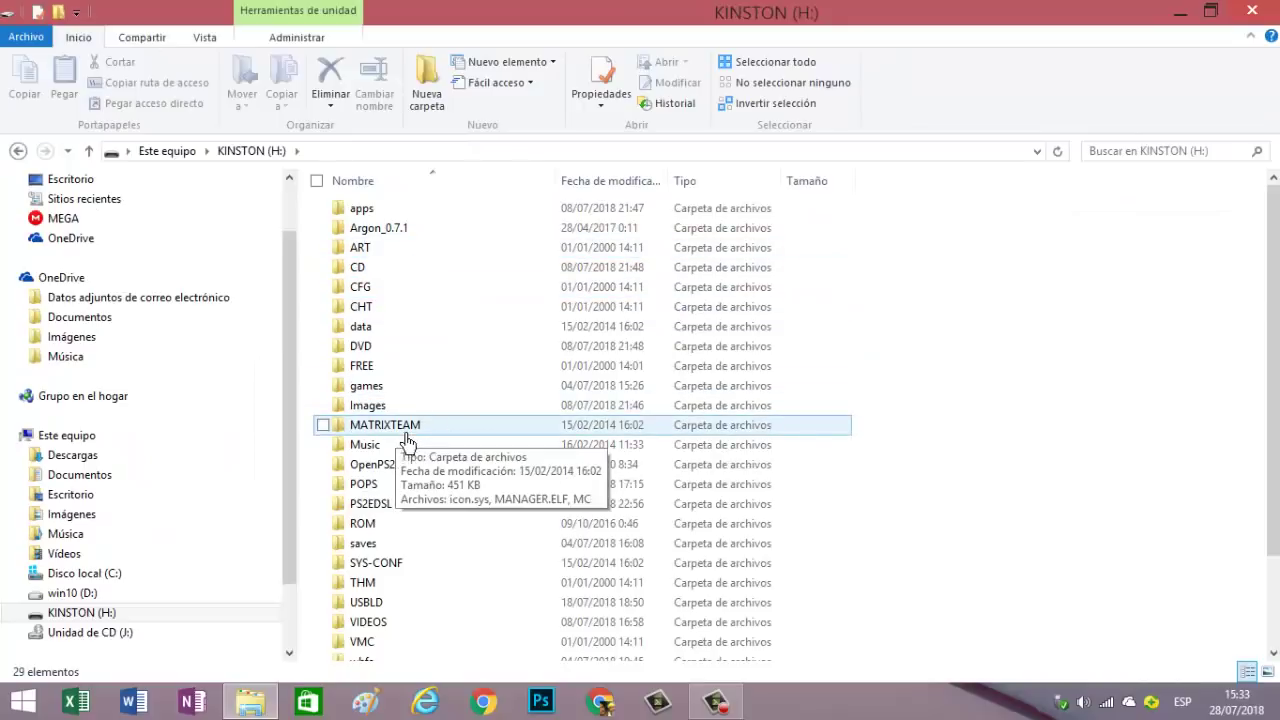
click(382, 210)
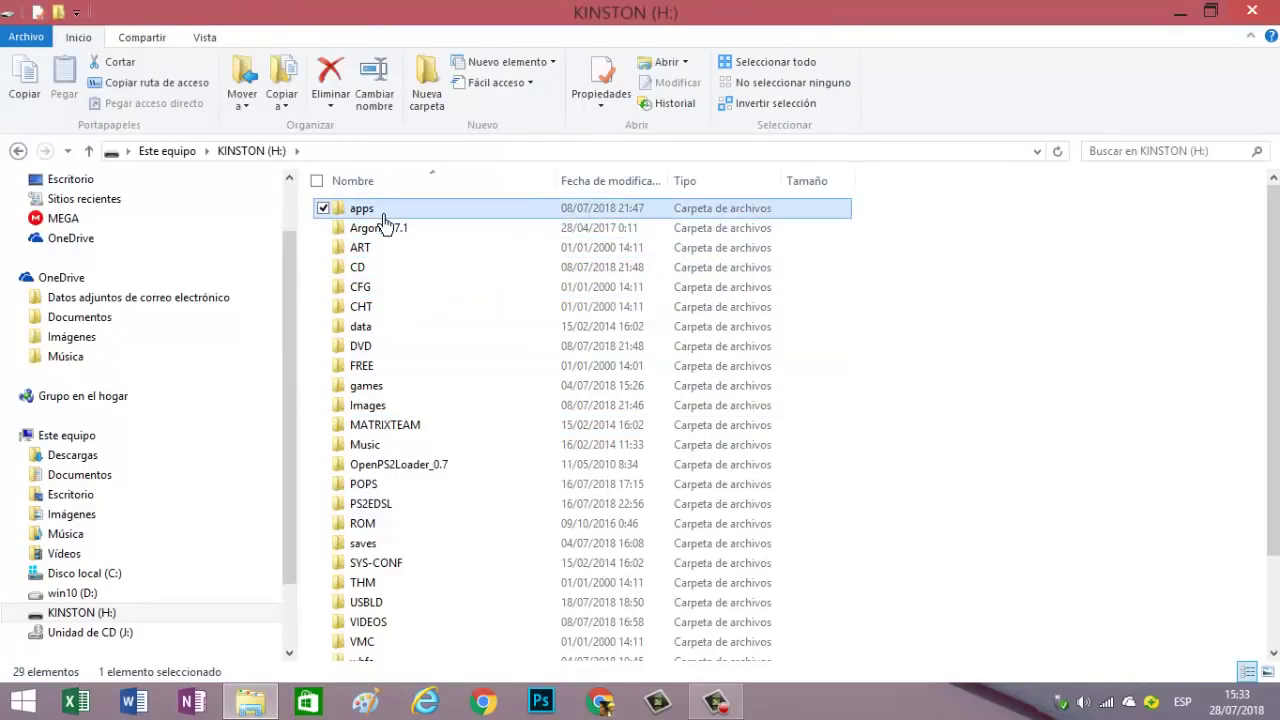
double_click(382, 212)
key(BackSpace)
key(Return)
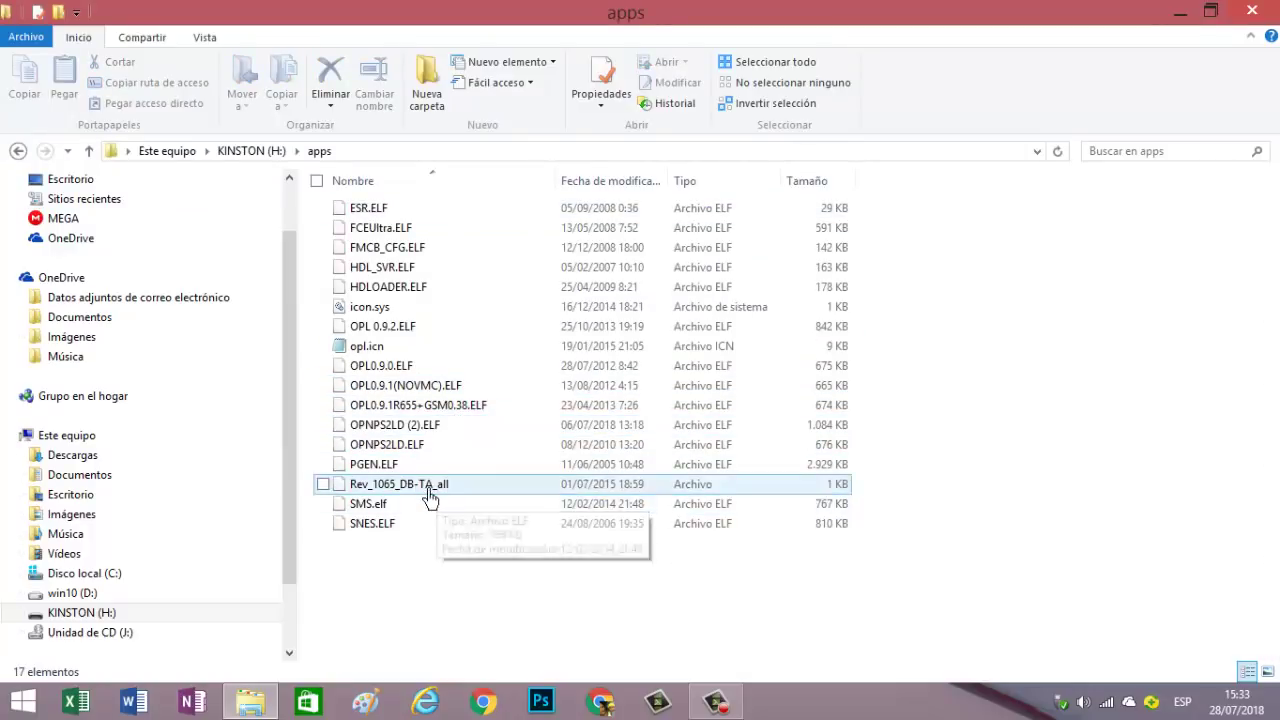
Delete the file OPNPS2LD.ELF from the apps folder
right_click(386, 450)
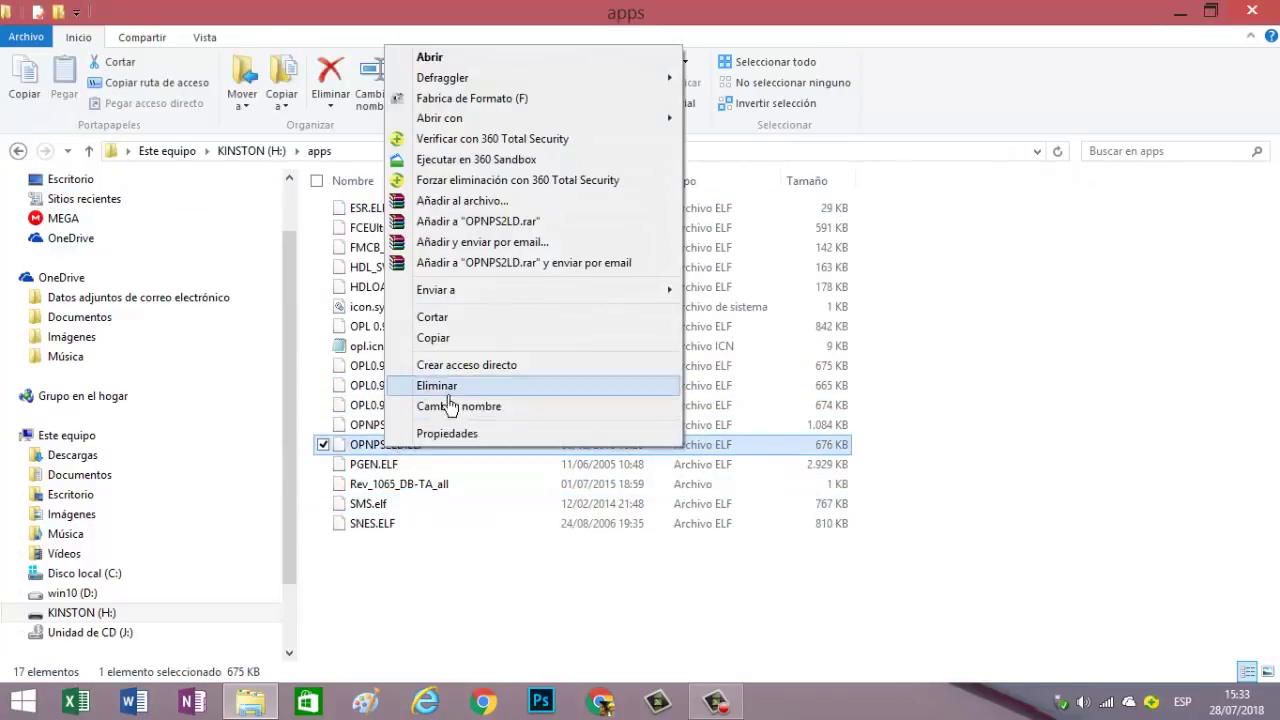
click(590, 409)
click(689, 428)
Delete HDL_SVR.ELF and HDLOADER.ELF together from the apps folder
click(323, 267)
click(323, 287)
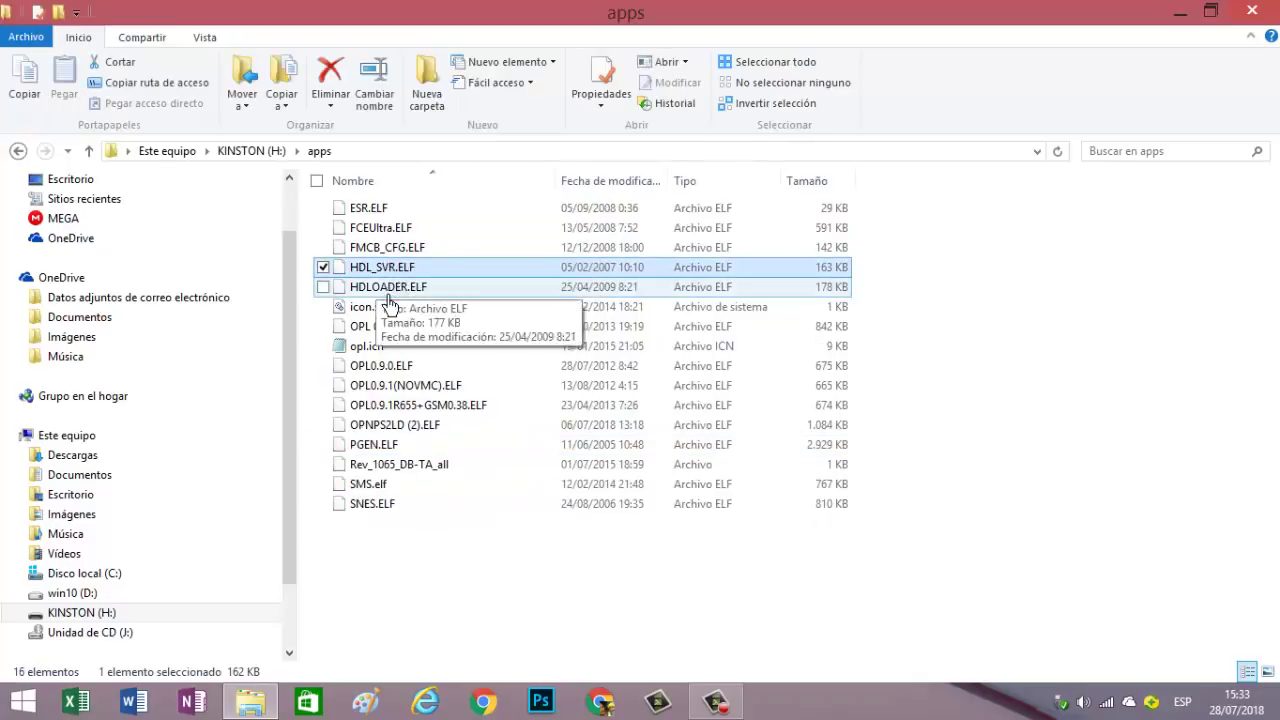
right_click(372, 288)
click(440, 615)
click(715, 367)
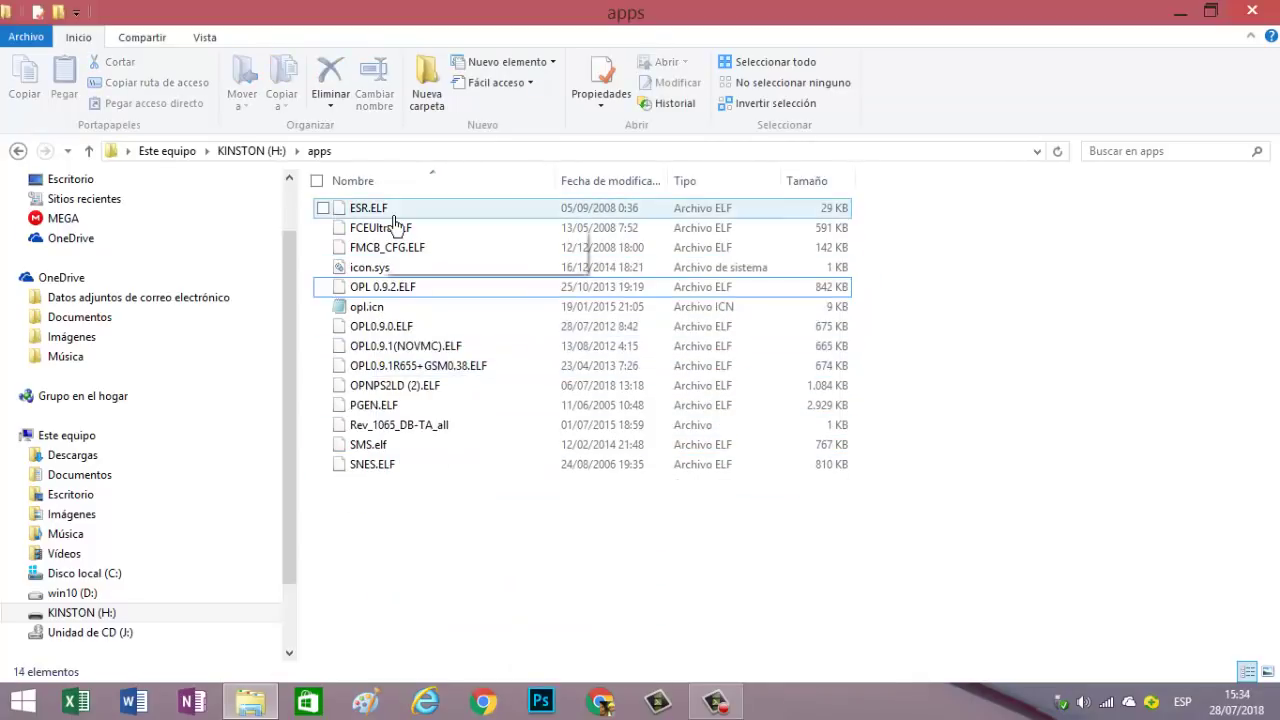
Delete the file ESR.ELF from the apps folder
right_click(380, 208)
click(430, 552)
key(Return)
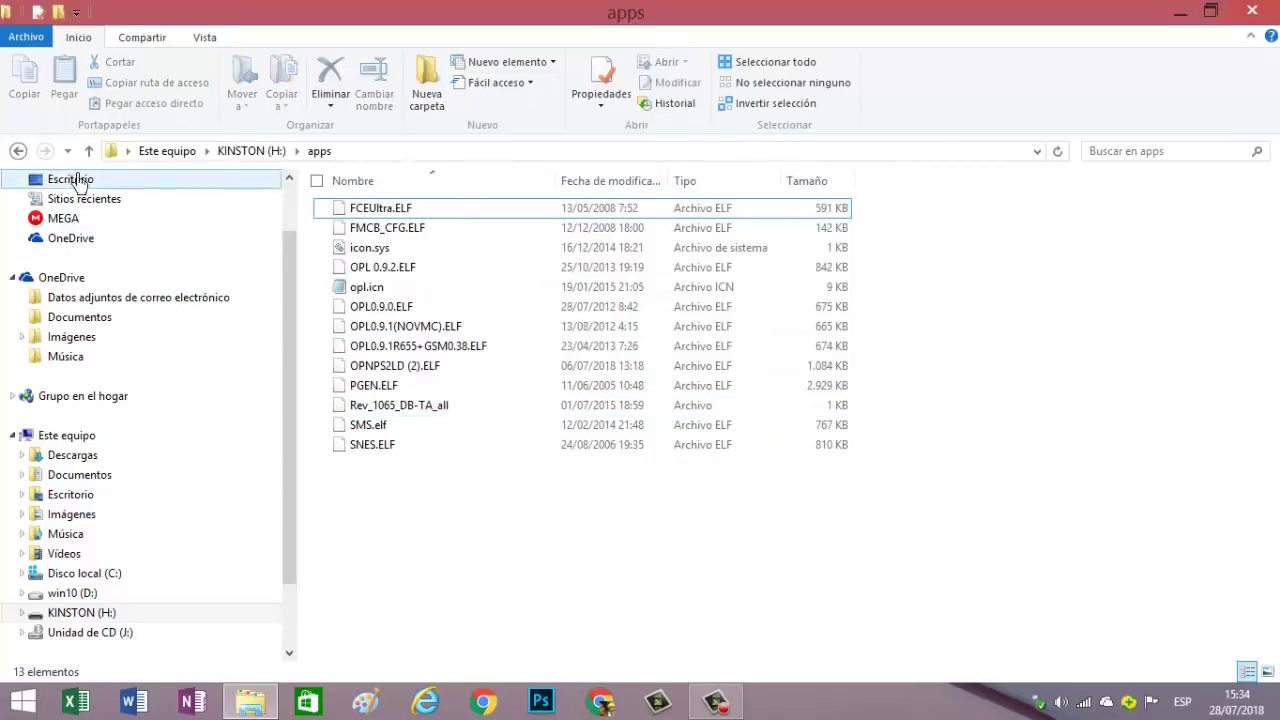
Delete icon.sys and opl.icn from the apps folder and return to the root of the KINSTON drive
click(323, 247)
click(323, 287)
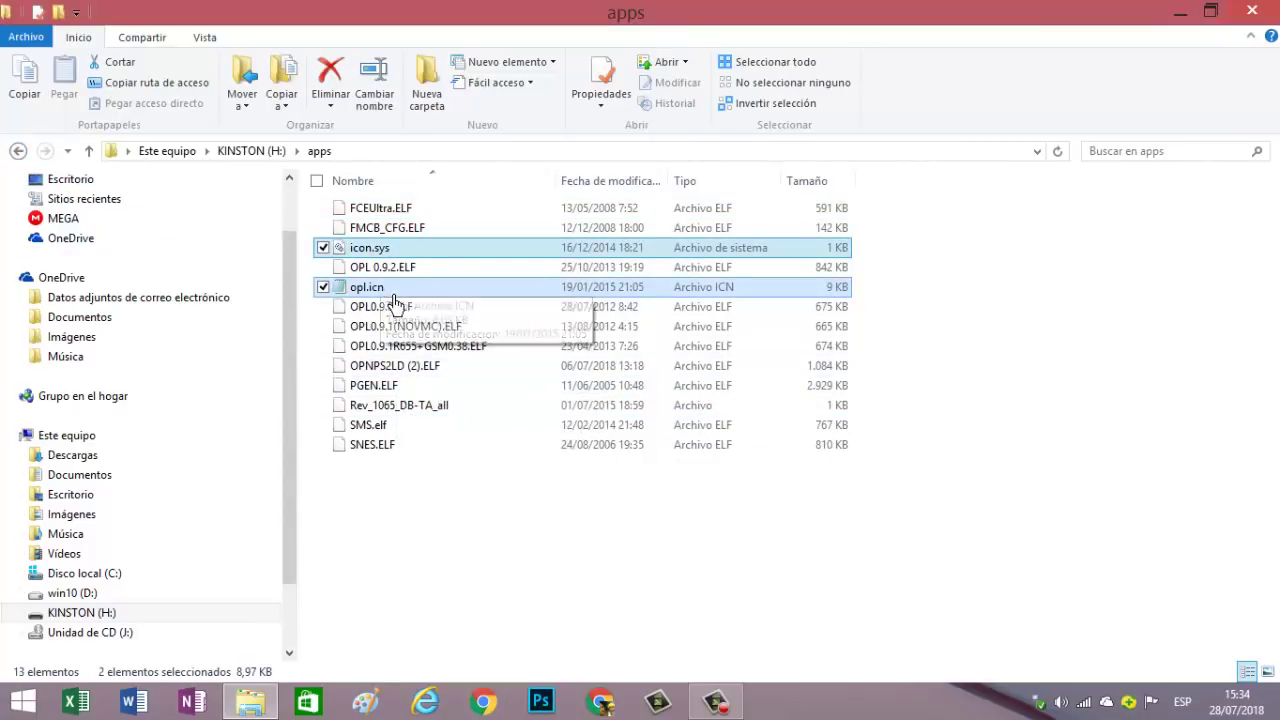
right_click(383, 291)
click(432, 598)
click(736, 378)
click(18, 151)
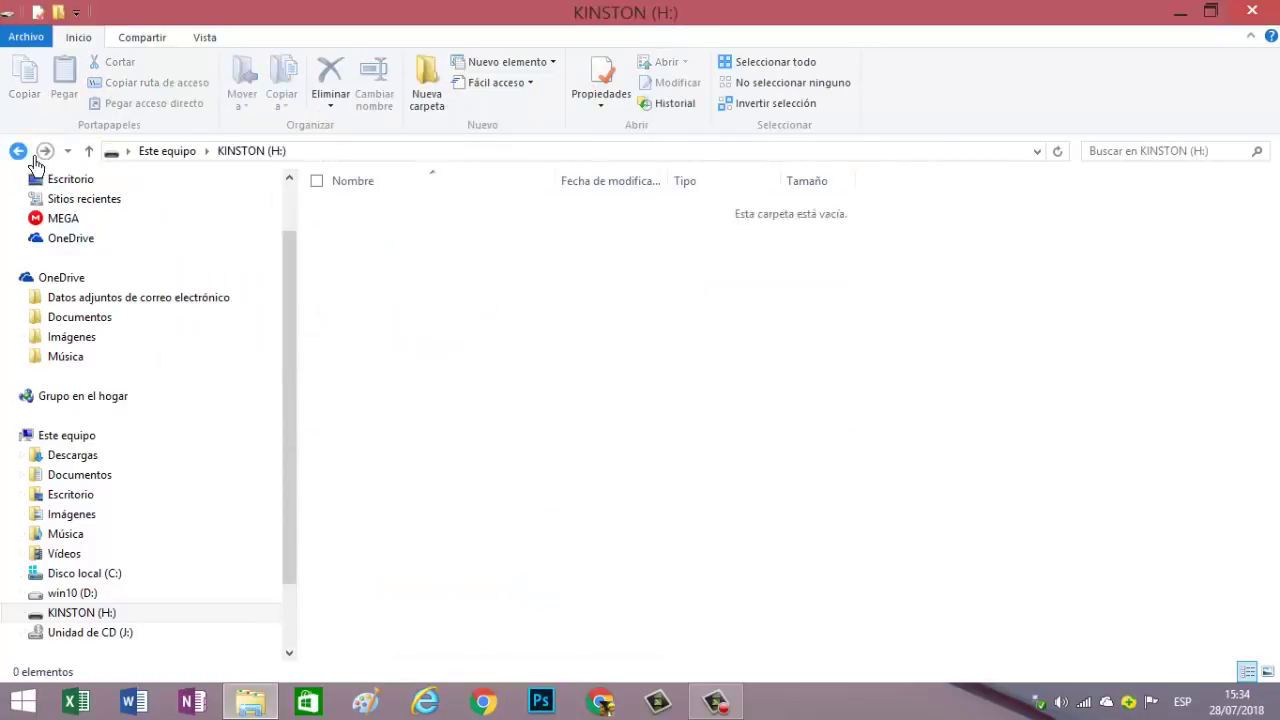
Check the contents of the Argon_0.7.1, ART and data folders on the KINSTON drive
double_click(368, 232)
click(18, 151)
double_click(362, 247)
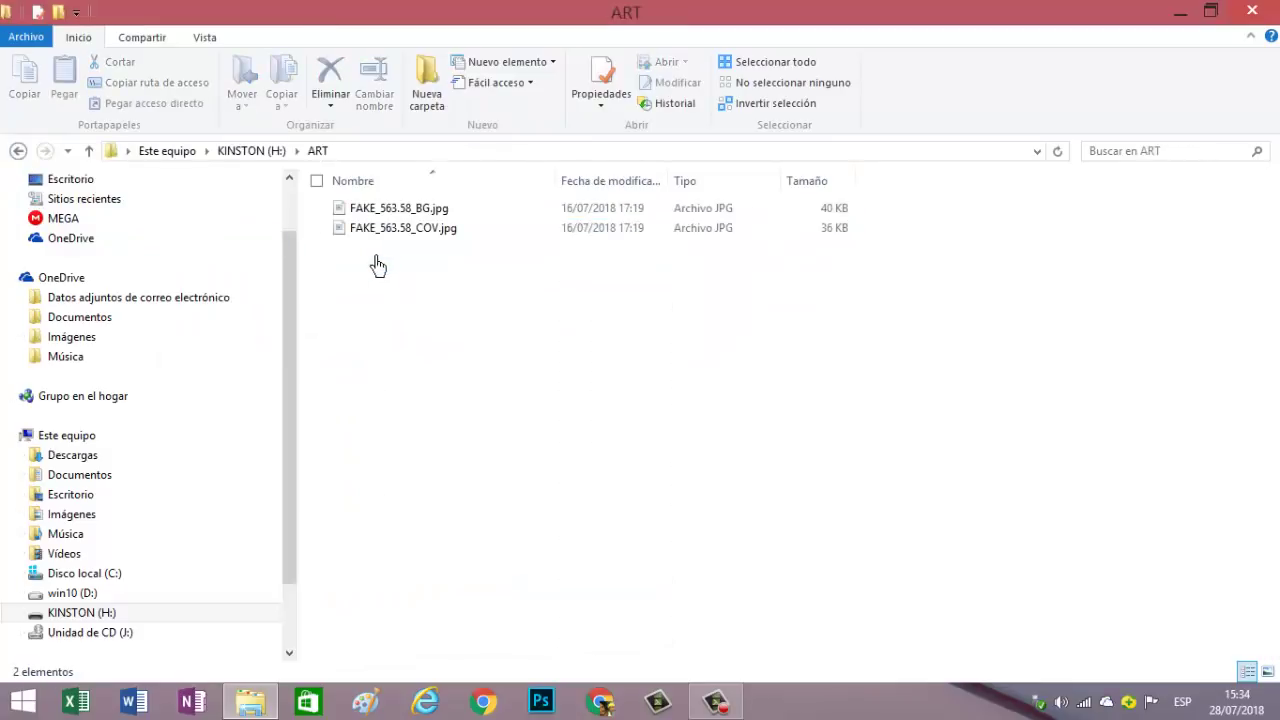
click(18, 151)
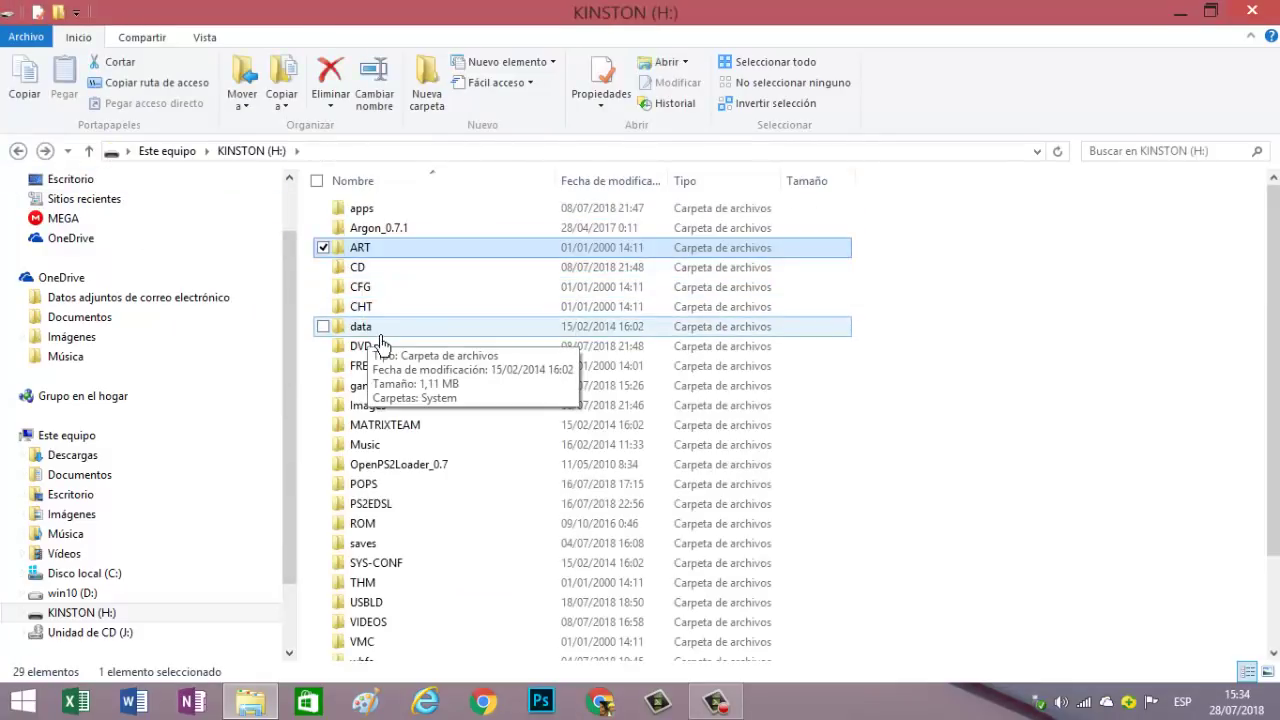
double_click(378, 330)
click(18, 151)
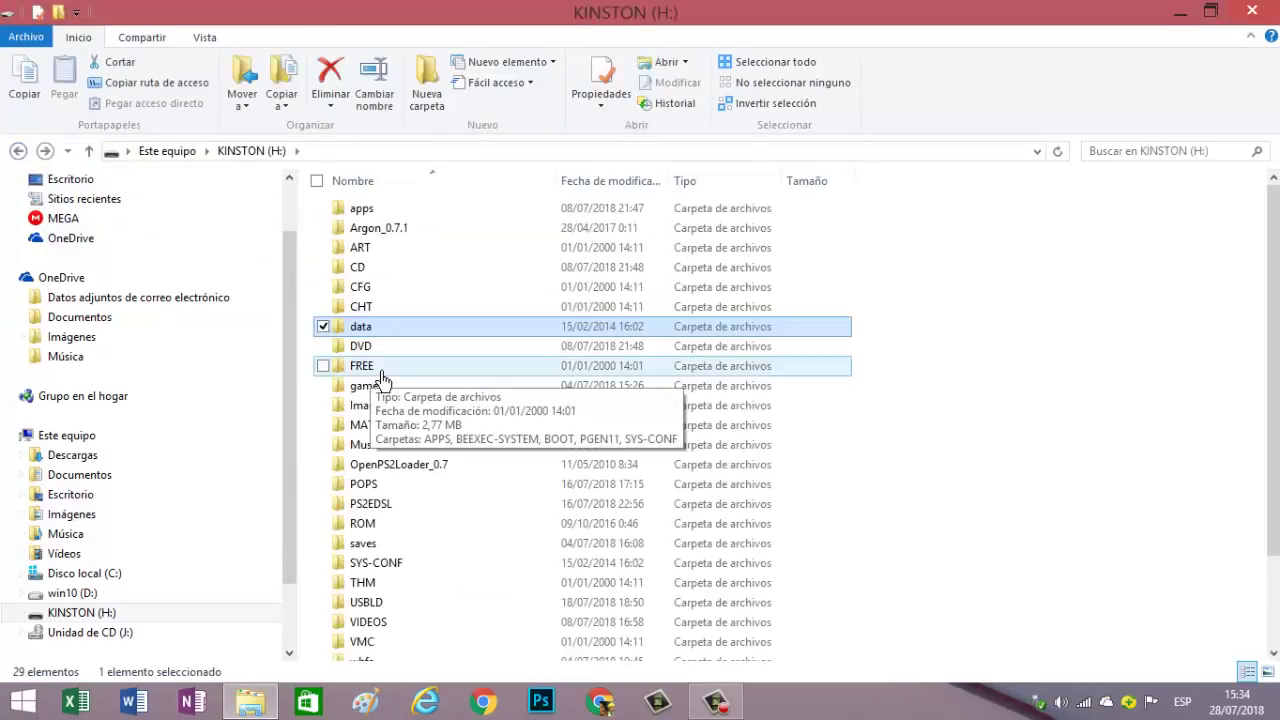
Delete the PS2EDSL and USBLD folders from the root of the KINSTON drive
right_click(400, 505)
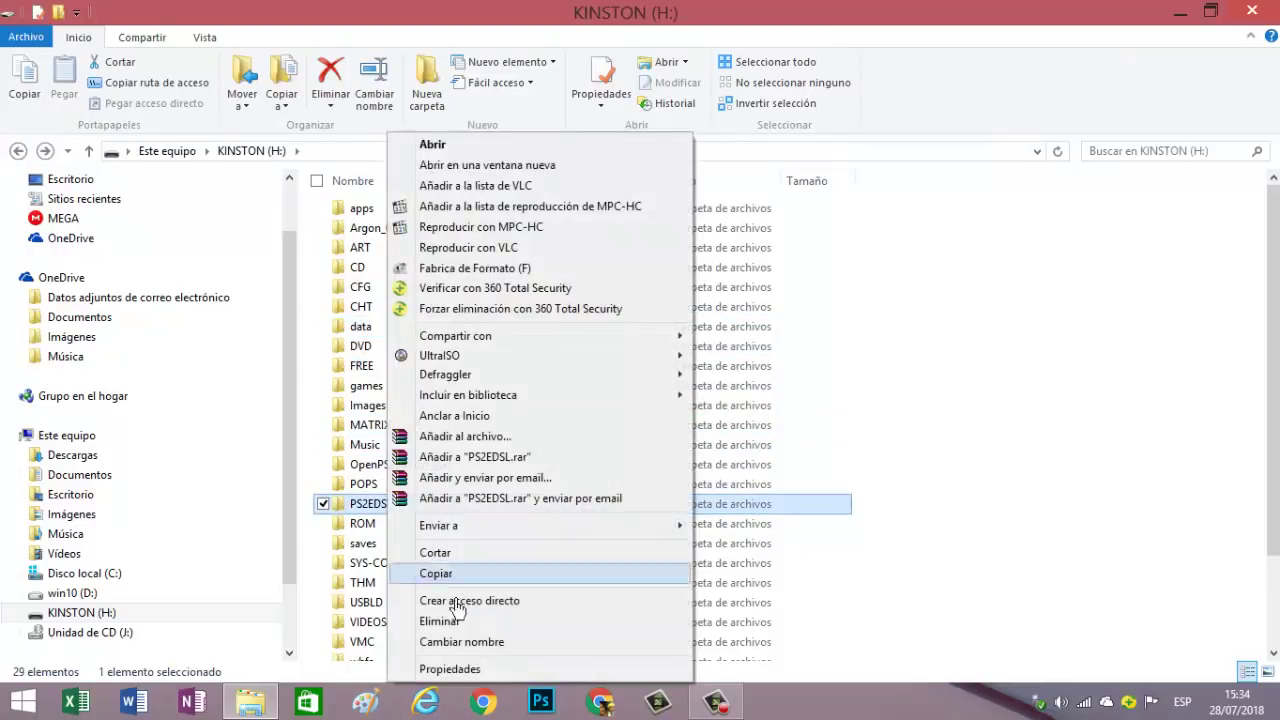
click(470, 620)
click(716, 430)
right_click(368, 582)
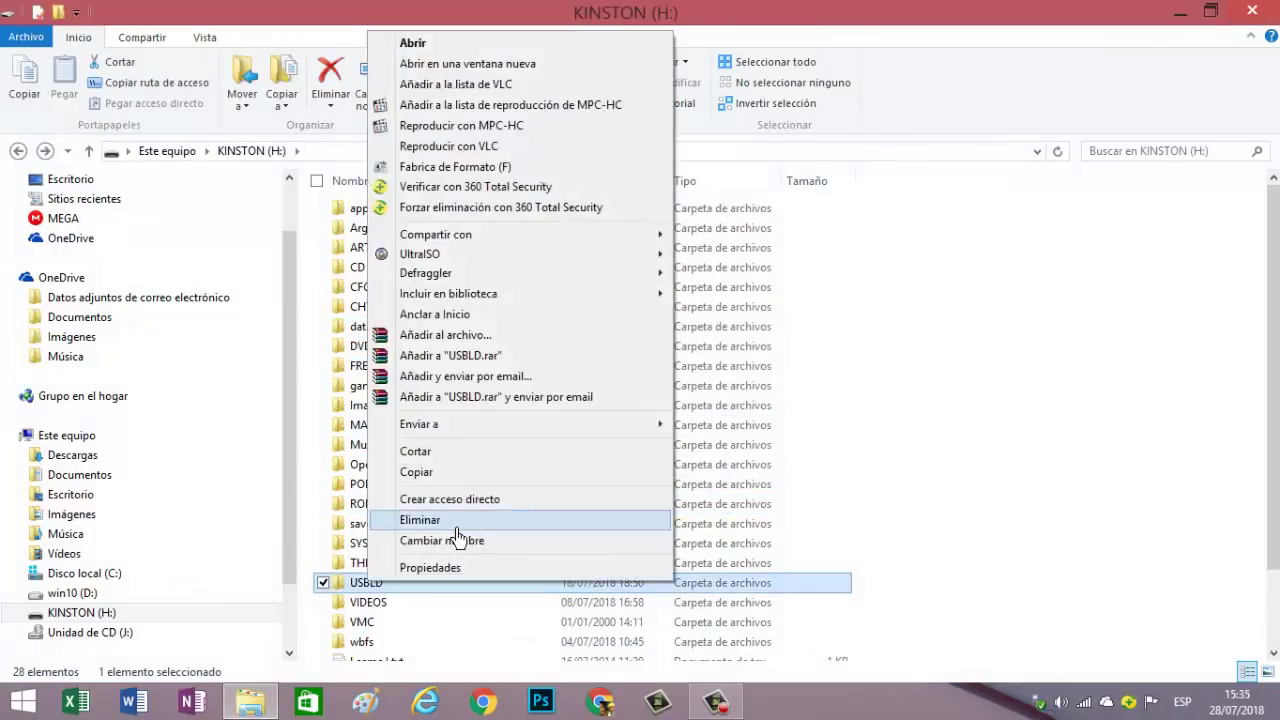
click(447, 521)
click(714, 430)
Check the POPS folder, and delete the video "Becky G, Natti Natasha - Sin Pijama (Official Video)" from the VIDEOS folder
double_click(450, 486)
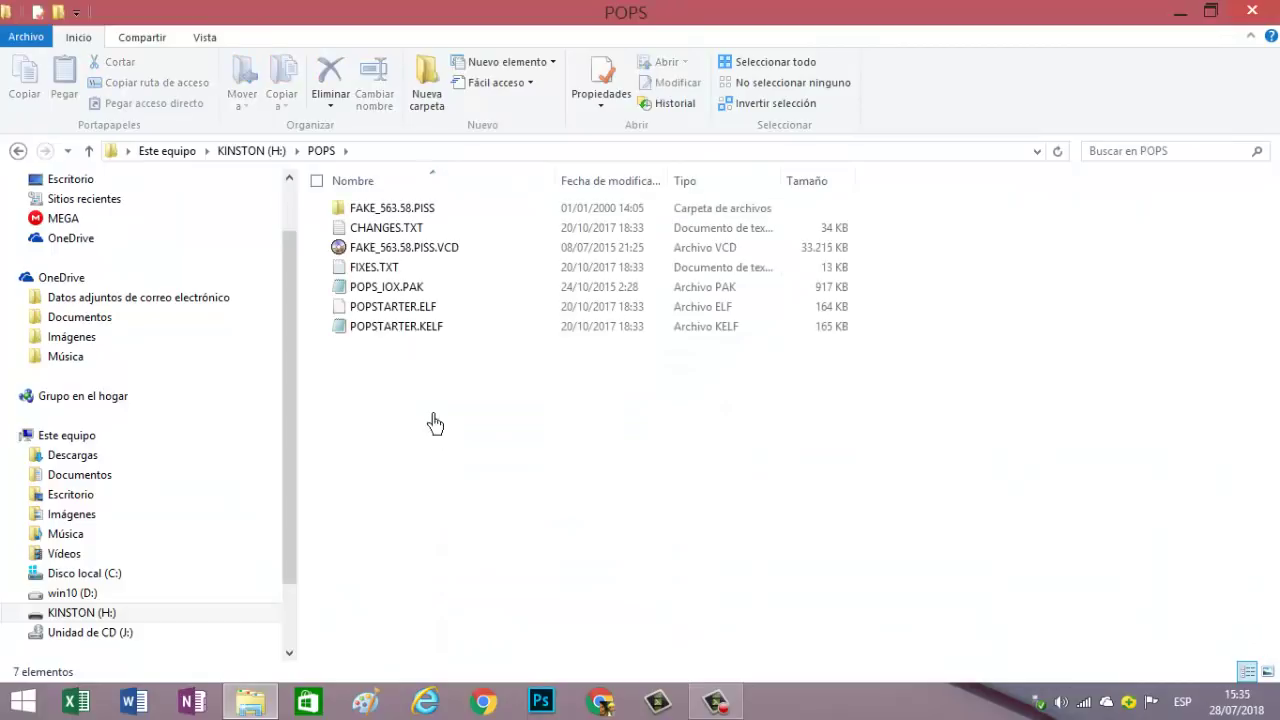
click(18, 150)
double_click(330, 577)
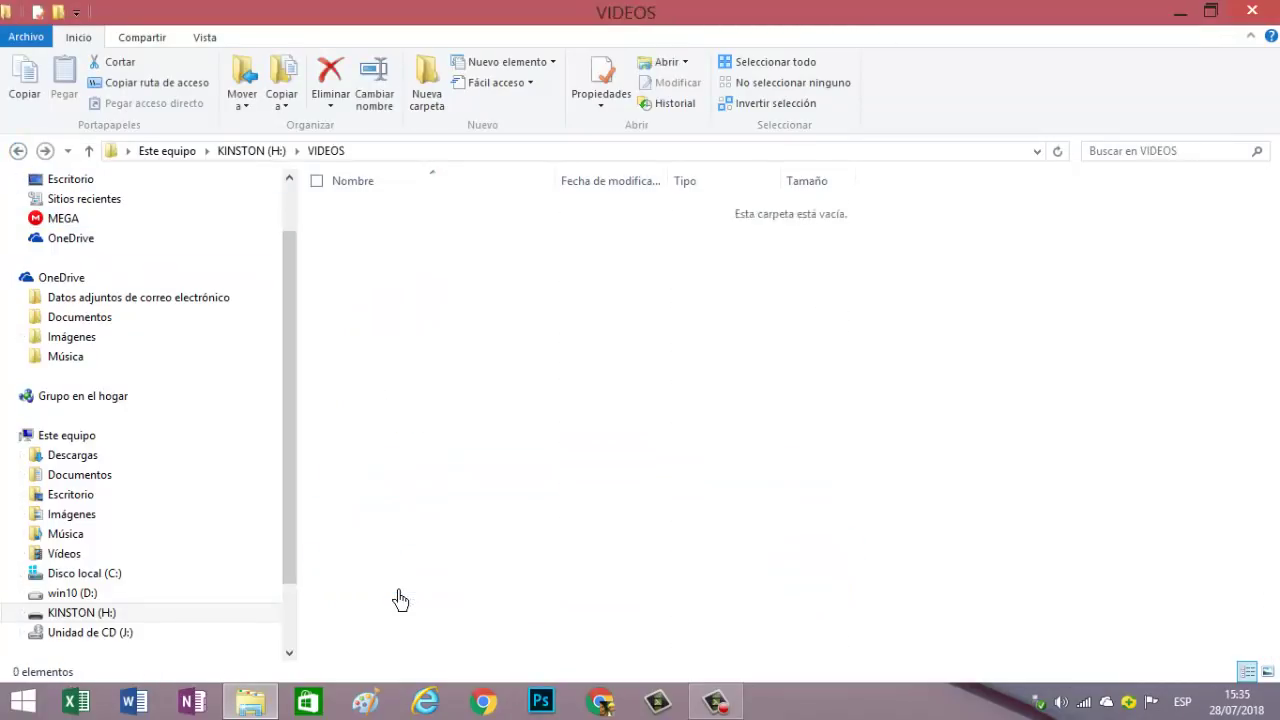
click(388, 214)
right_click(388, 214)
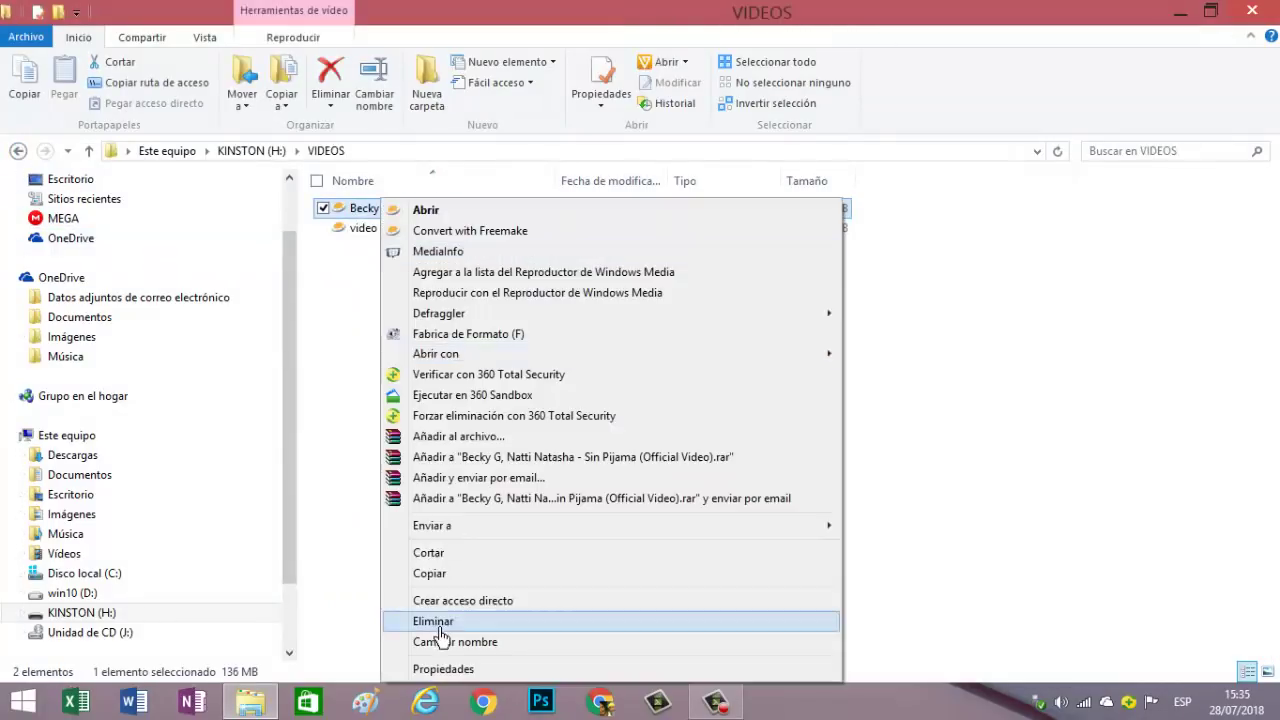
click(410, 628)
click(698, 430)
click(18, 150)
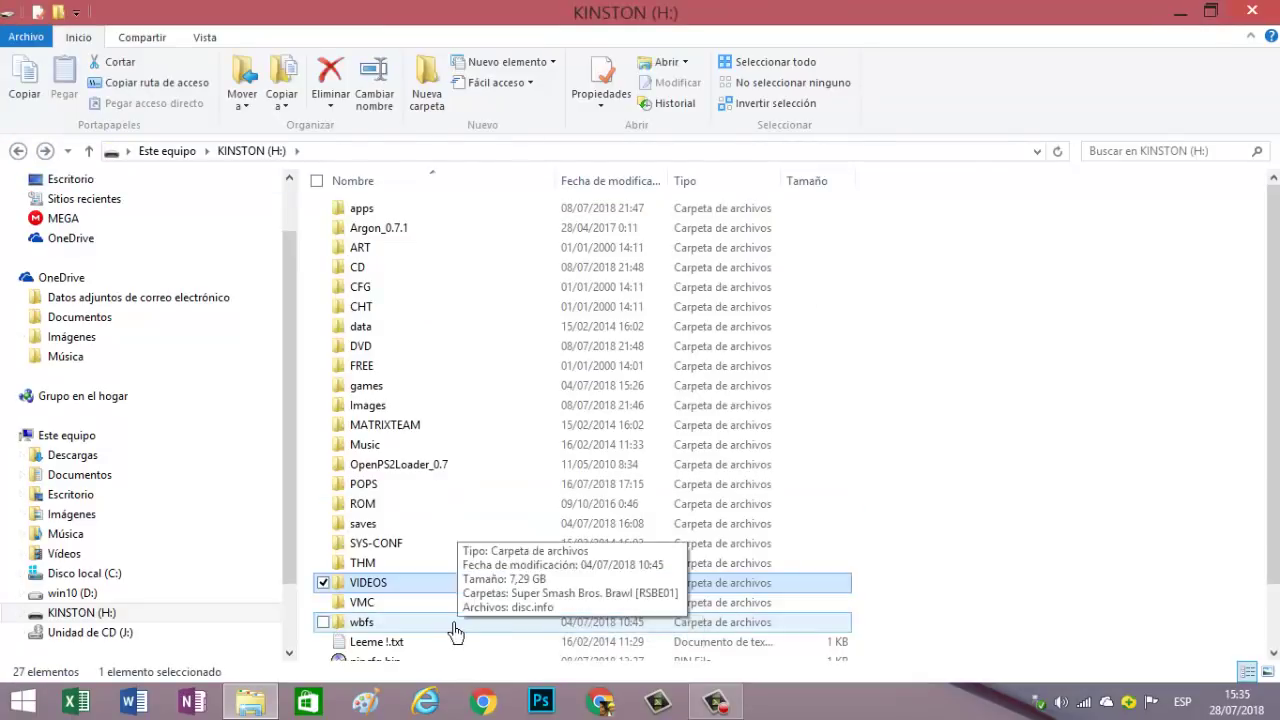
Check the contents of the wbfs folder and the remaining items in the root of the KINSTON drive
double_click(448, 620)
click(18, 150)
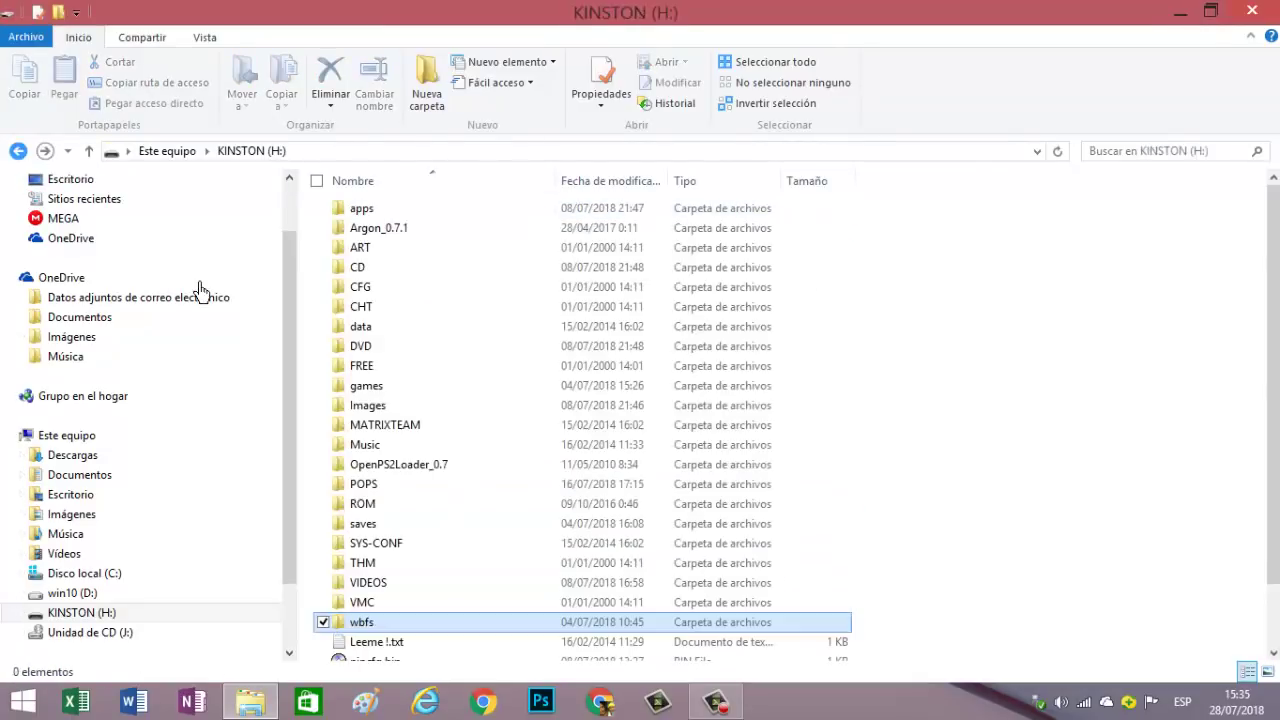
scroll(580, 420, down, 2)
scroll(1273, 505, up, 2)
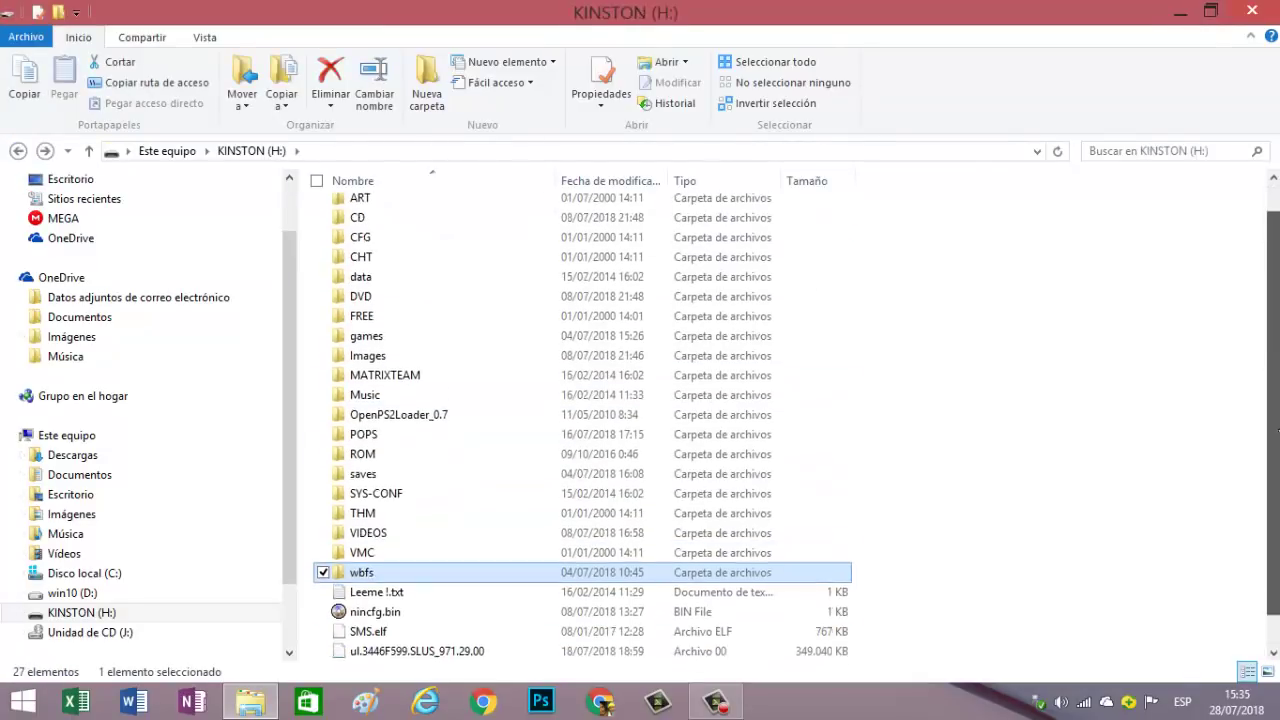
Open the DVD folder and delete the image SLES_556.69.Pes 2018 V Final cry max.iso
double_click(406, 352)
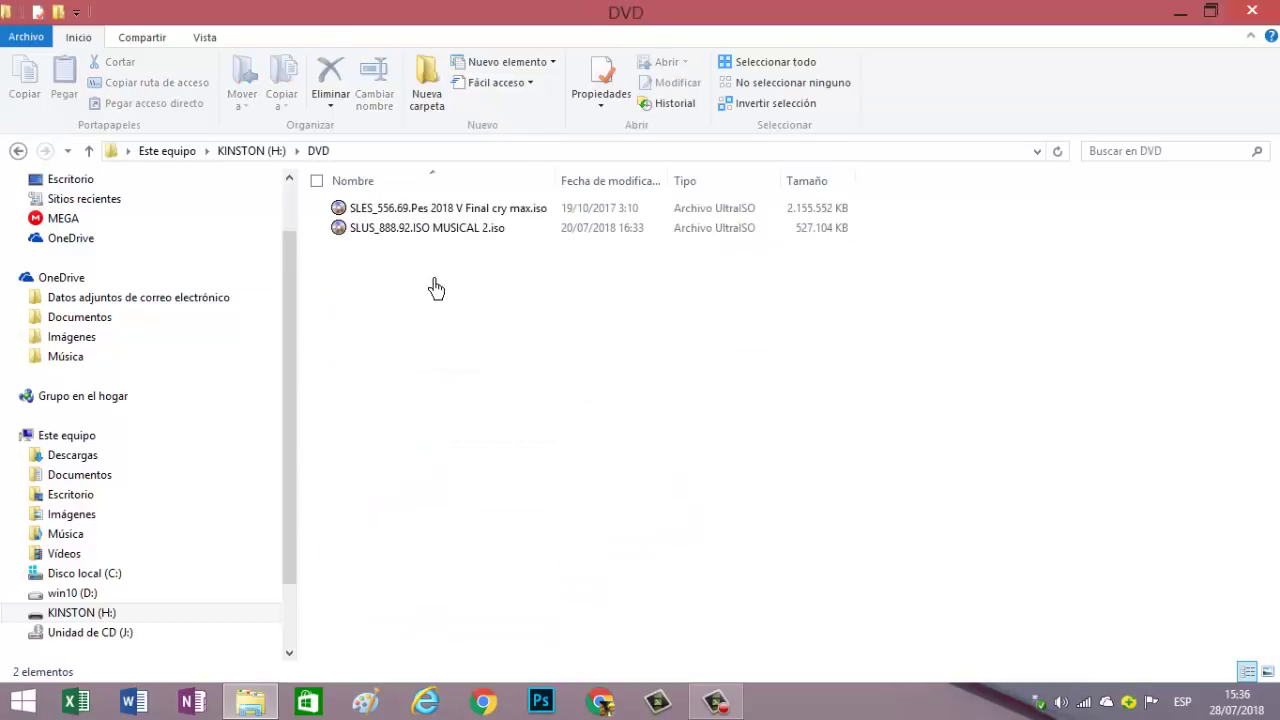
right_click(412, 210)
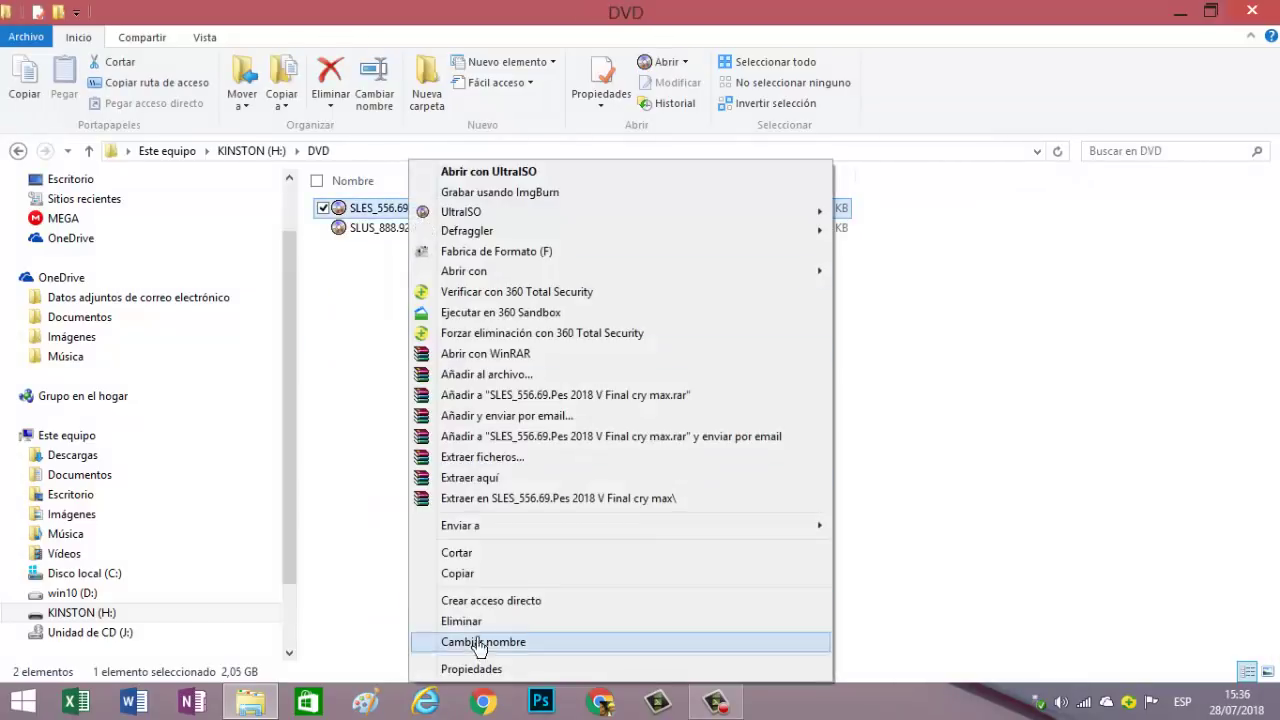
click(461, 621)
click(718, 432)
Delete the image SLUS_888.92.ISO MUSICAL 2.iso from the DVD folder and return to the drive's root
click(418, 212)
right_click(406, 210)
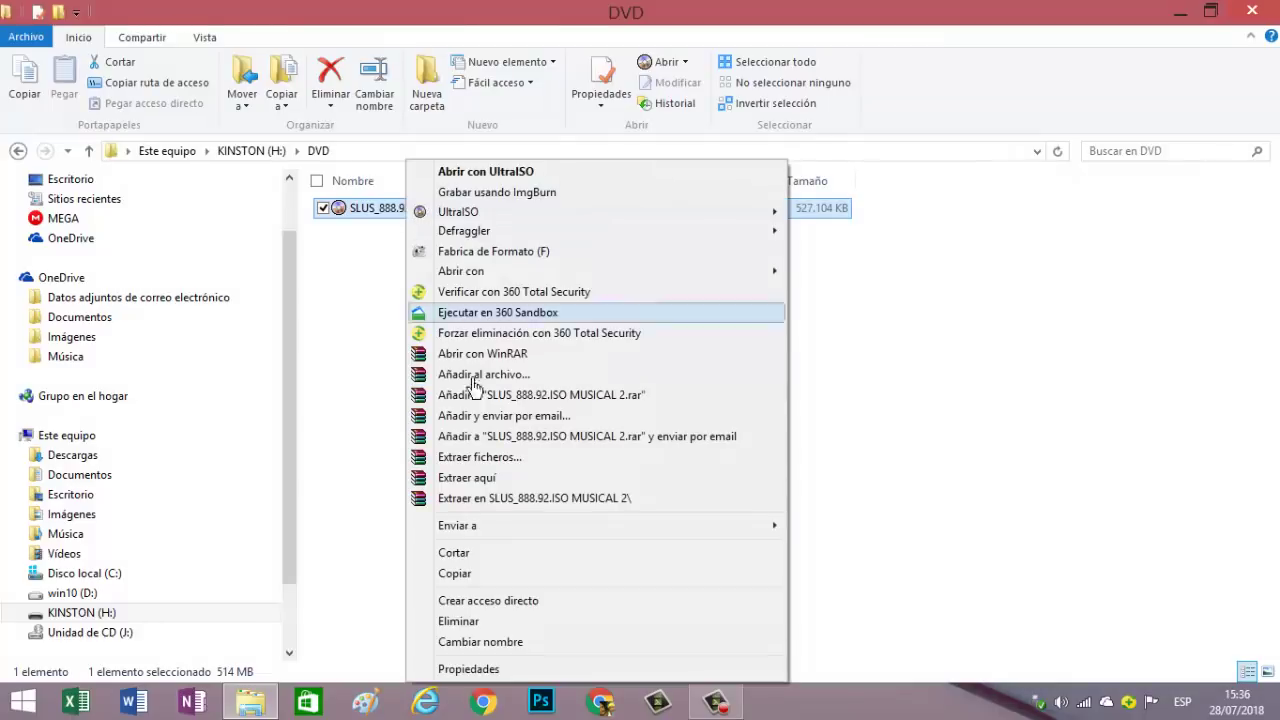
click(458, 621)
click(714, 448)
click(28, 160)
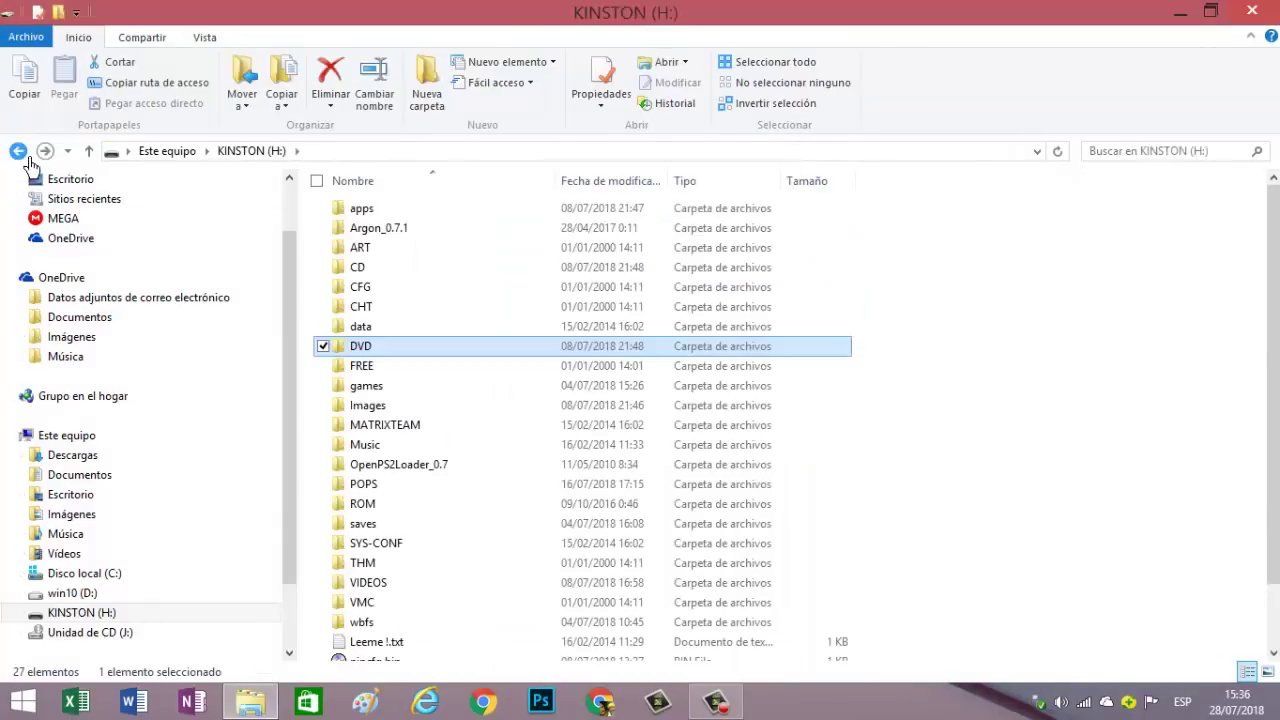
Open the ul.cfg file in the drive's root to view its contents, and close it
scroll(831, 509, down, 2)
double_click(378, 658)
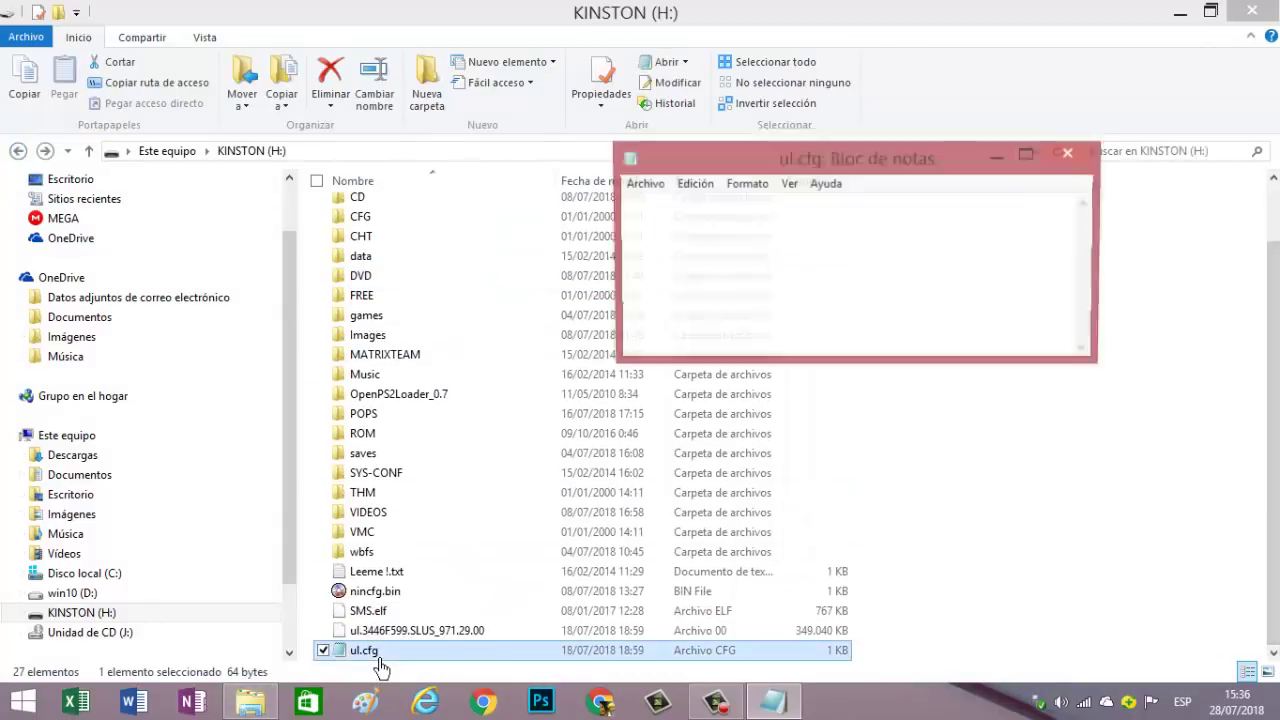
click(1090, 157)
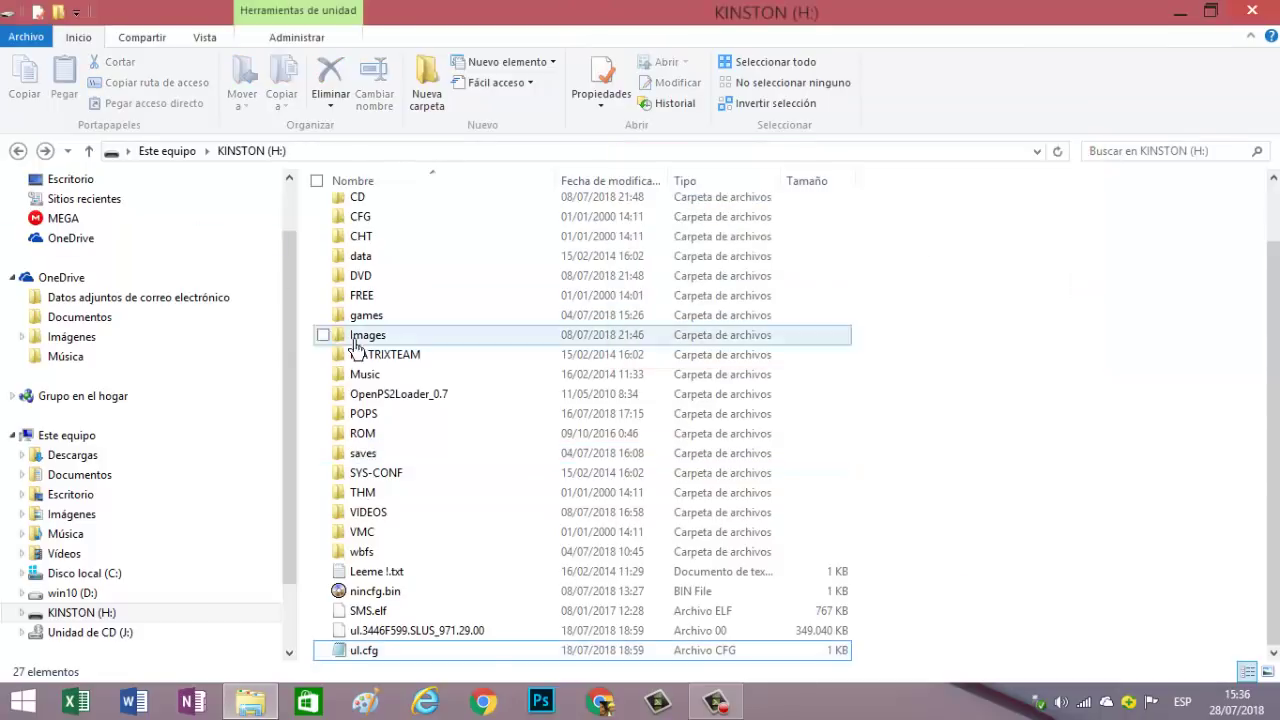
Delete everything in the OpenPS2Loader_0.7 folder except OPNPS2LD (2).ELF and OPNPS2LD.ELF, and return to the drive's root
double_click(418, 396)
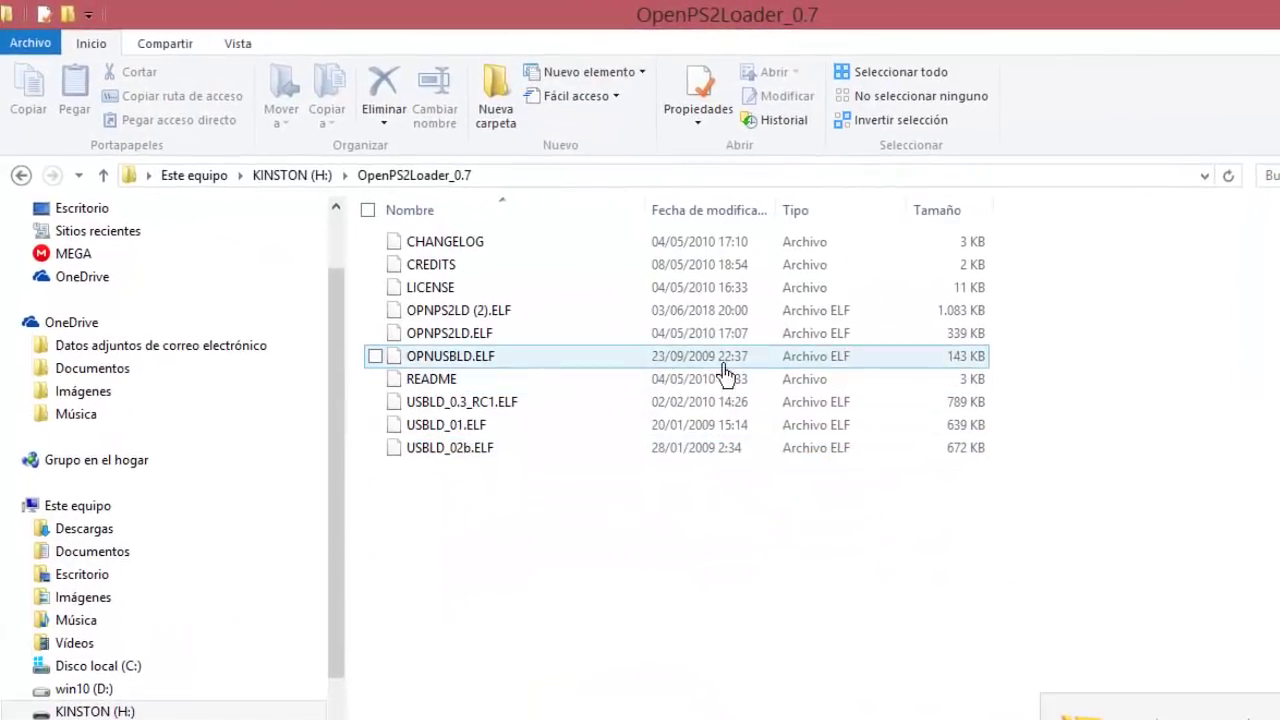
click(482, 244)
ctrl+click(440, 265)
ctrl+click(440, 288)
ctrl+click(488, 359)
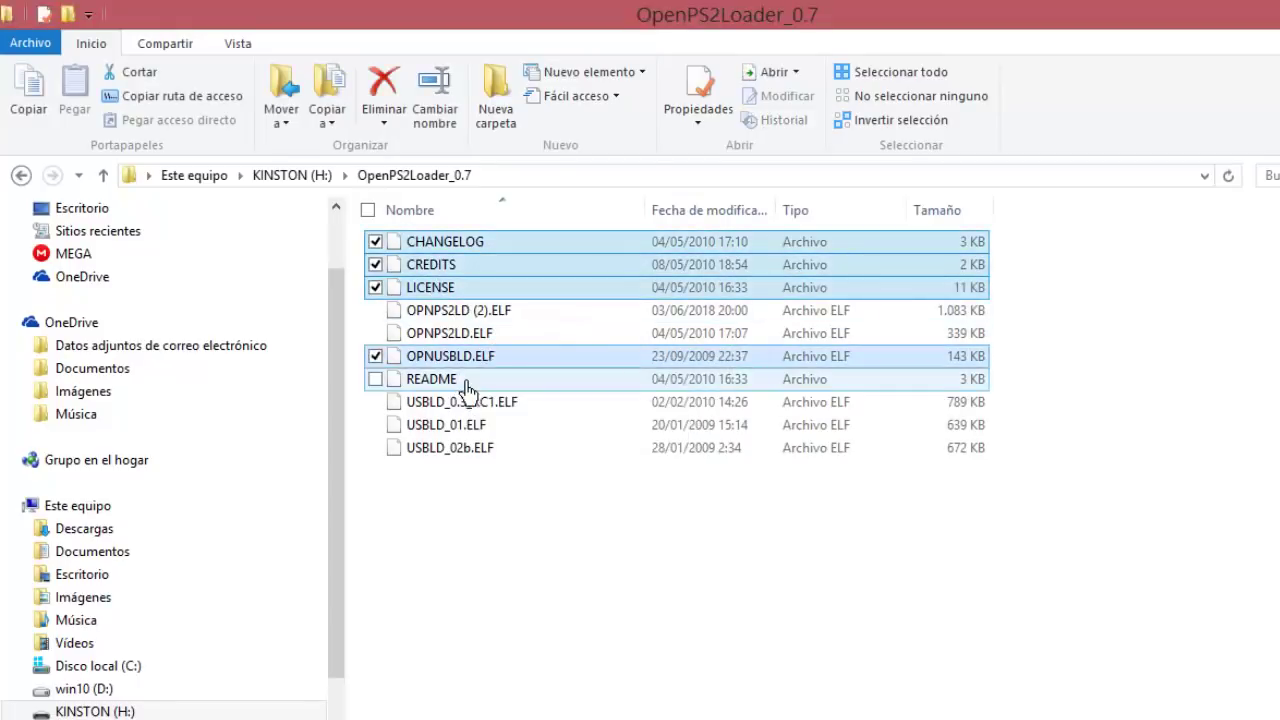
ctrl+click(490, 380)
ctrl+click(488, 402)
ctrl+click(489, 425)
ctrl+click(472, 448)
key(Delete)
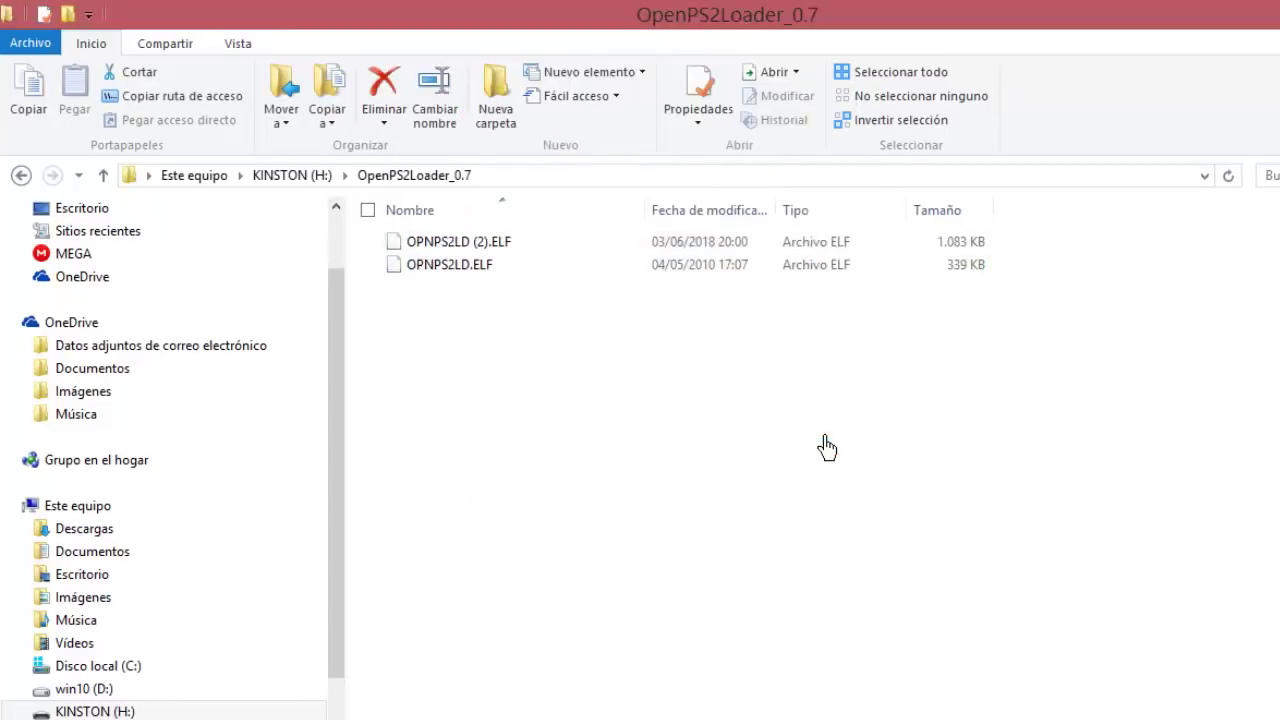
click(20, 175)
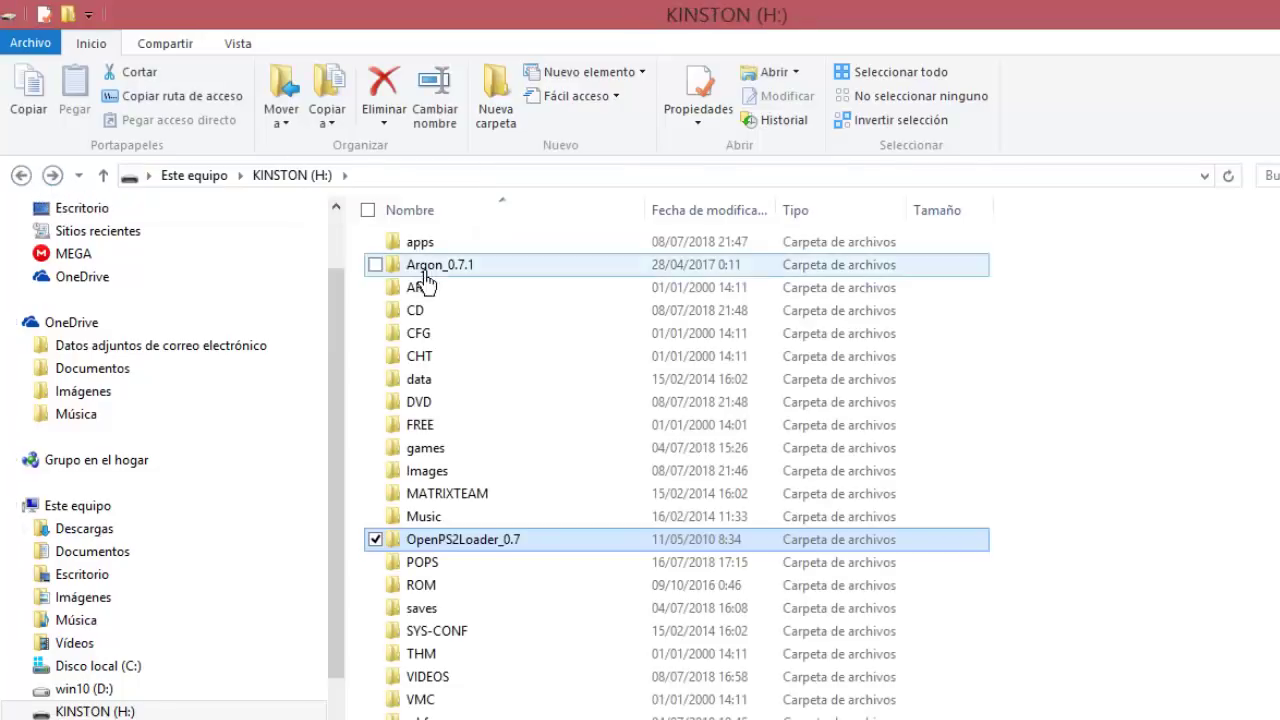
Copy the image SLES_556.69.Pes 2018 V Final cry max.iso from the PS2SMB\DVD folder on drive C
click(98, 666)
click(459, 612)
click(459, 616)
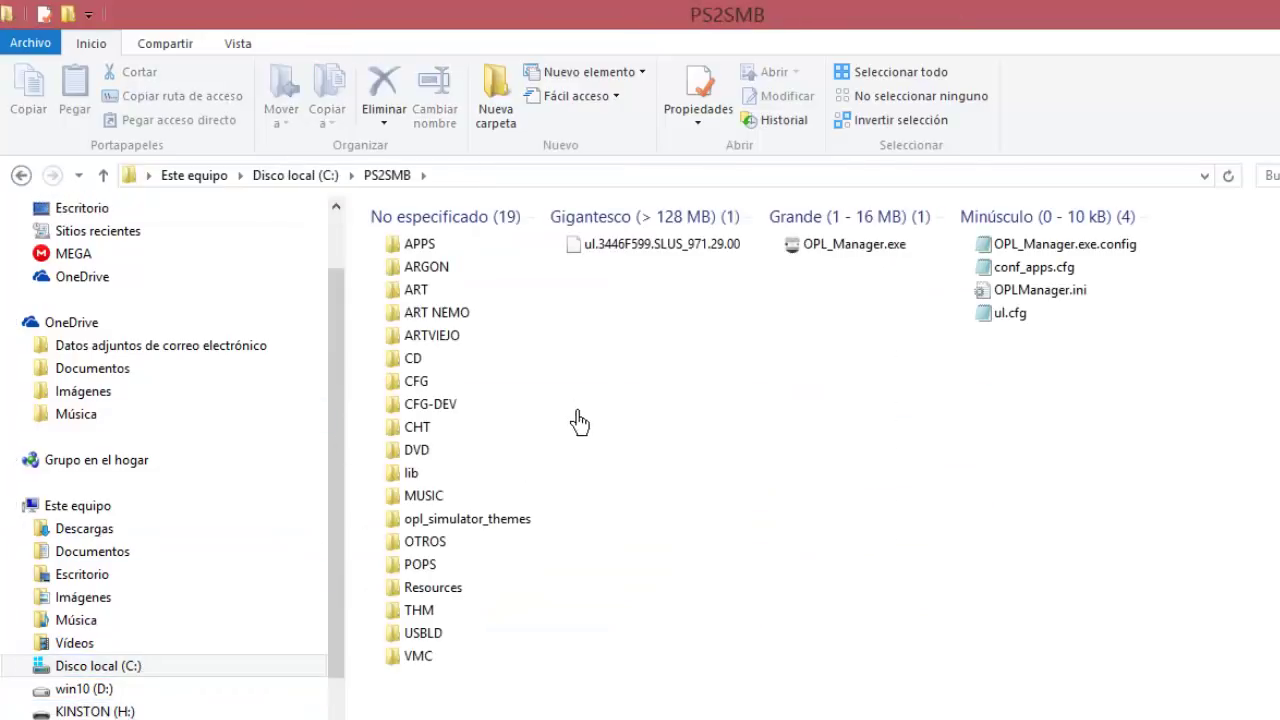
double_click(454, 455)
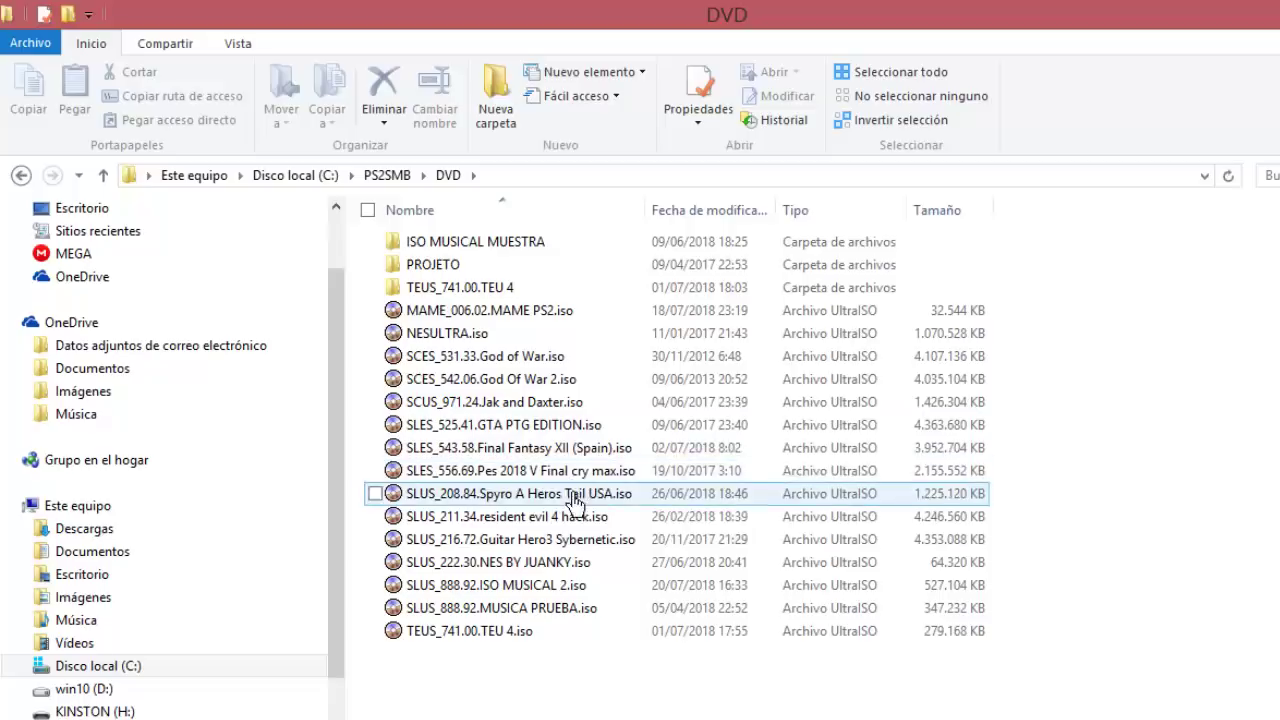
right_click(558, 470)
click(640, 666)
Paste the copied Pes 2018 image into the DVD folder of the KINSTON drive
click(95, 711)
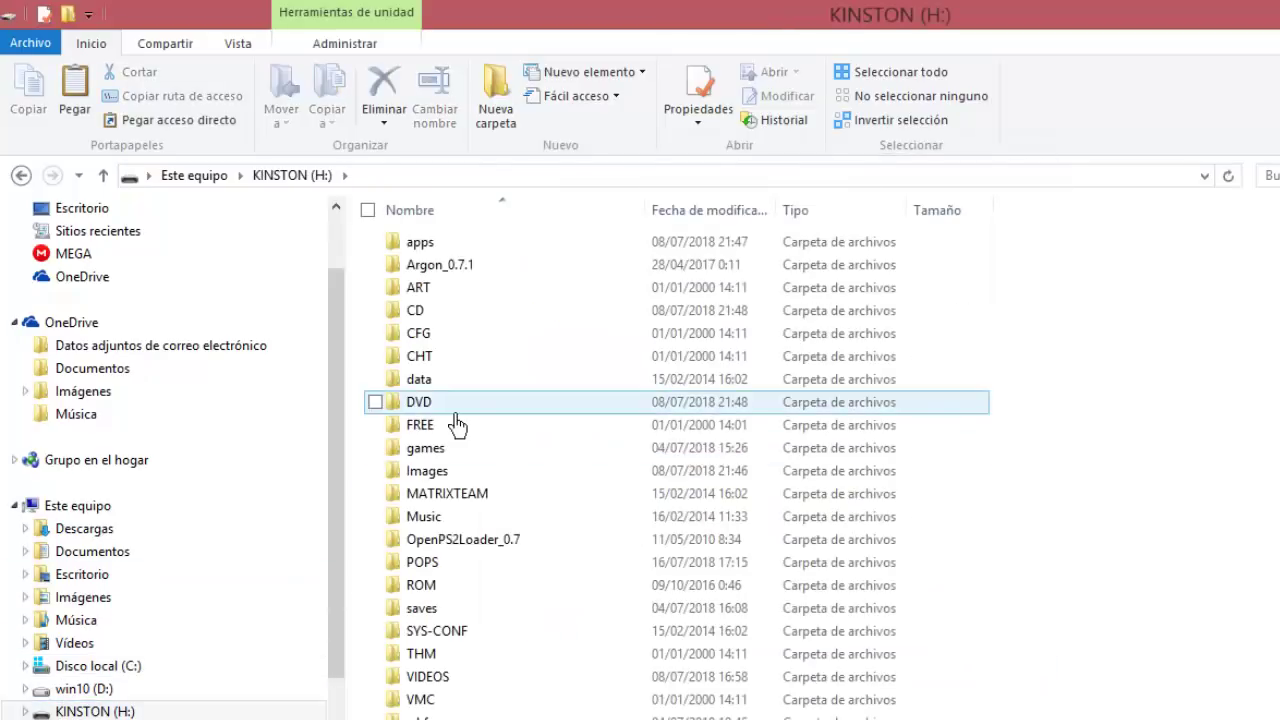
double_click(457, 423)
right_click(550, 364)
click(609, 523)
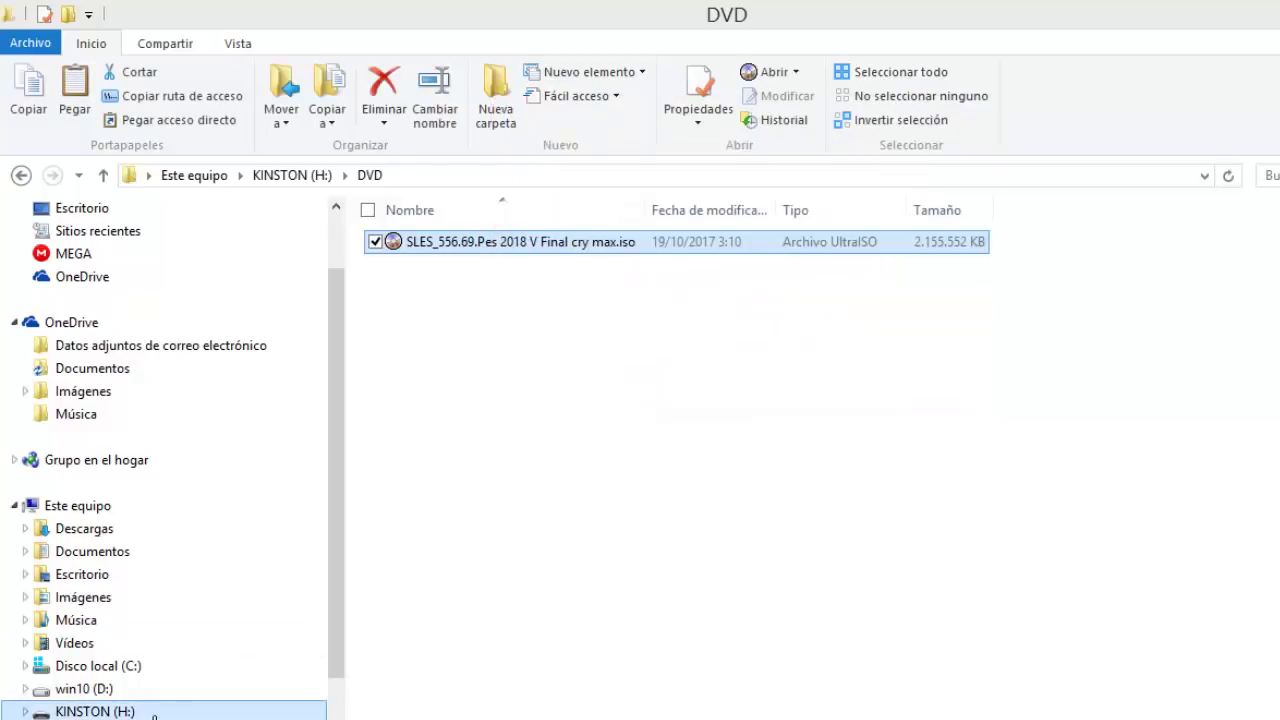
Check the emulator game files stored in the ROM folder of the KINSTON drive
click(95, 711)
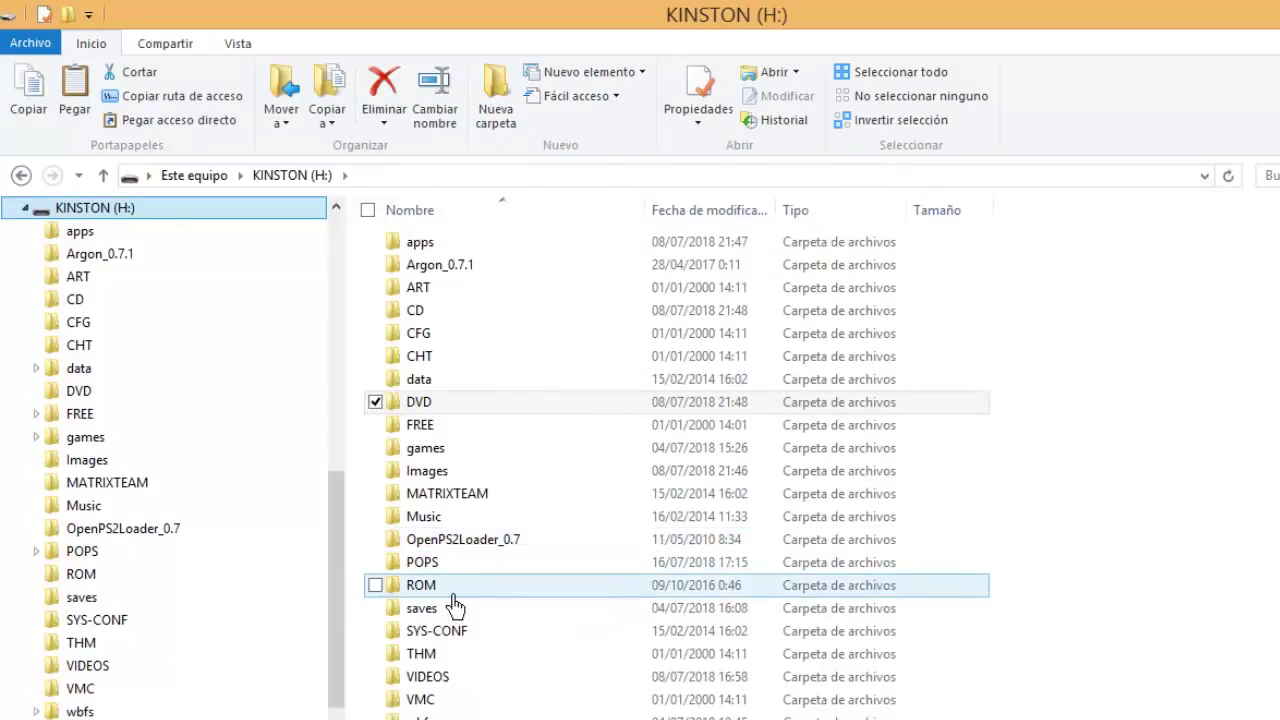
click(460, 587)
double_click(453, 590)
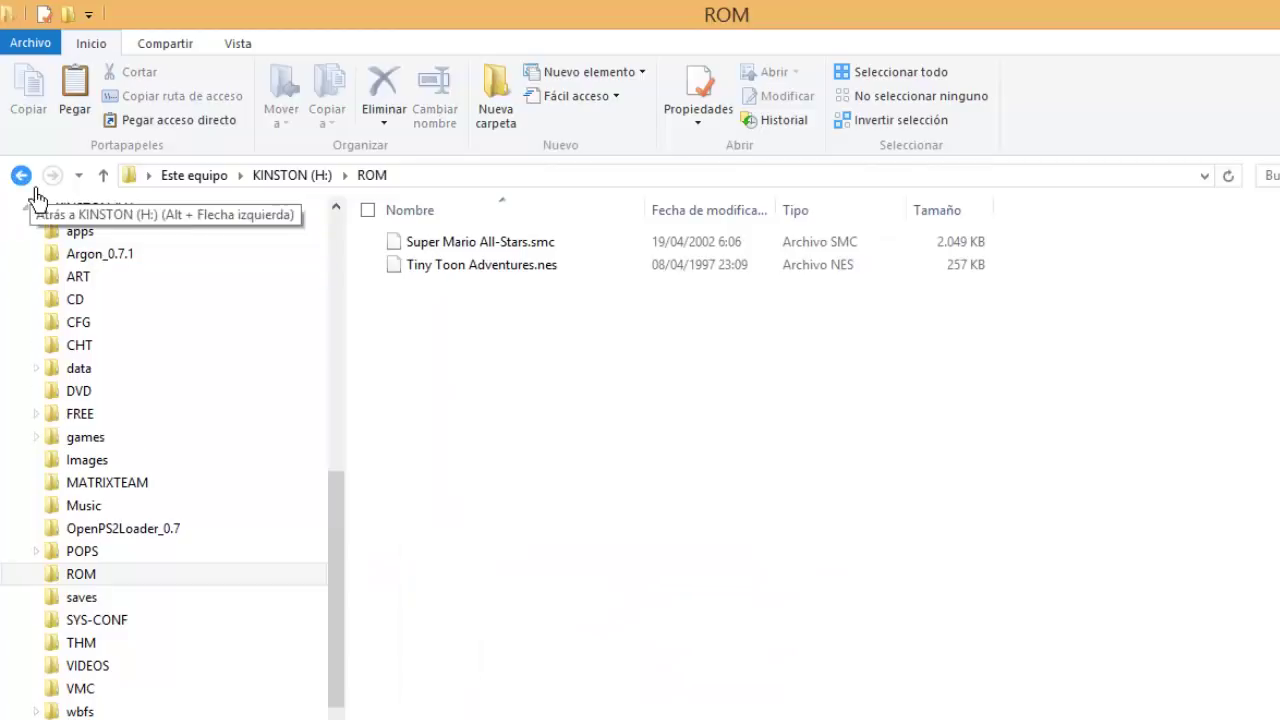
click(20, 175)
double_click(455, 588)
click(480, 268)
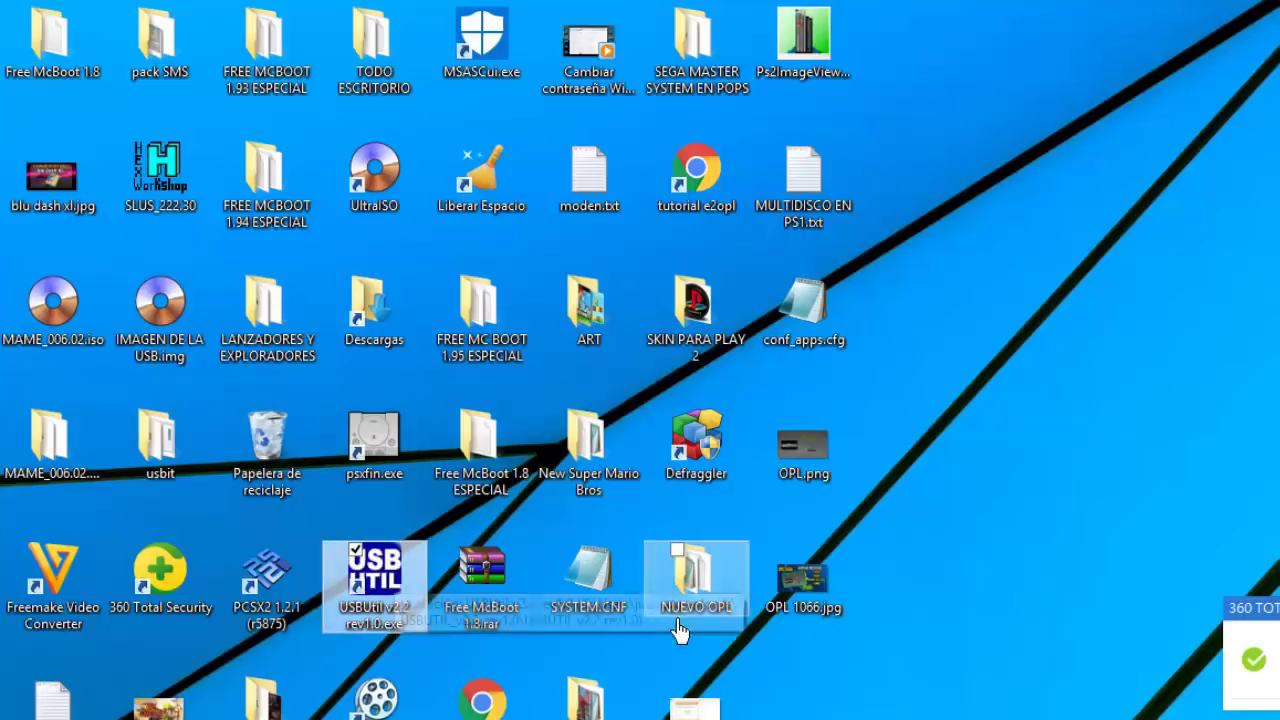
Switch to USBUtil v2.2 and open the dialog for creating a game from an ISO
double_click(375, 575)
click(829, 503)
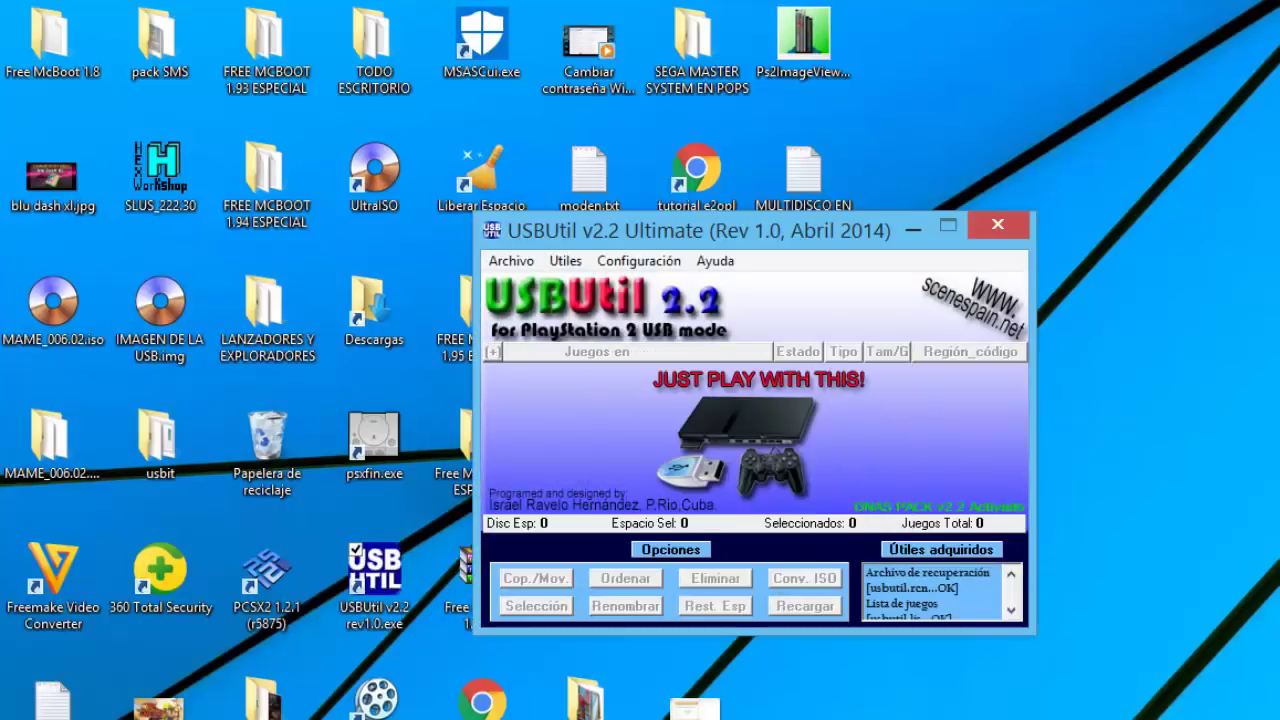
key(F10)
click(511, 260)
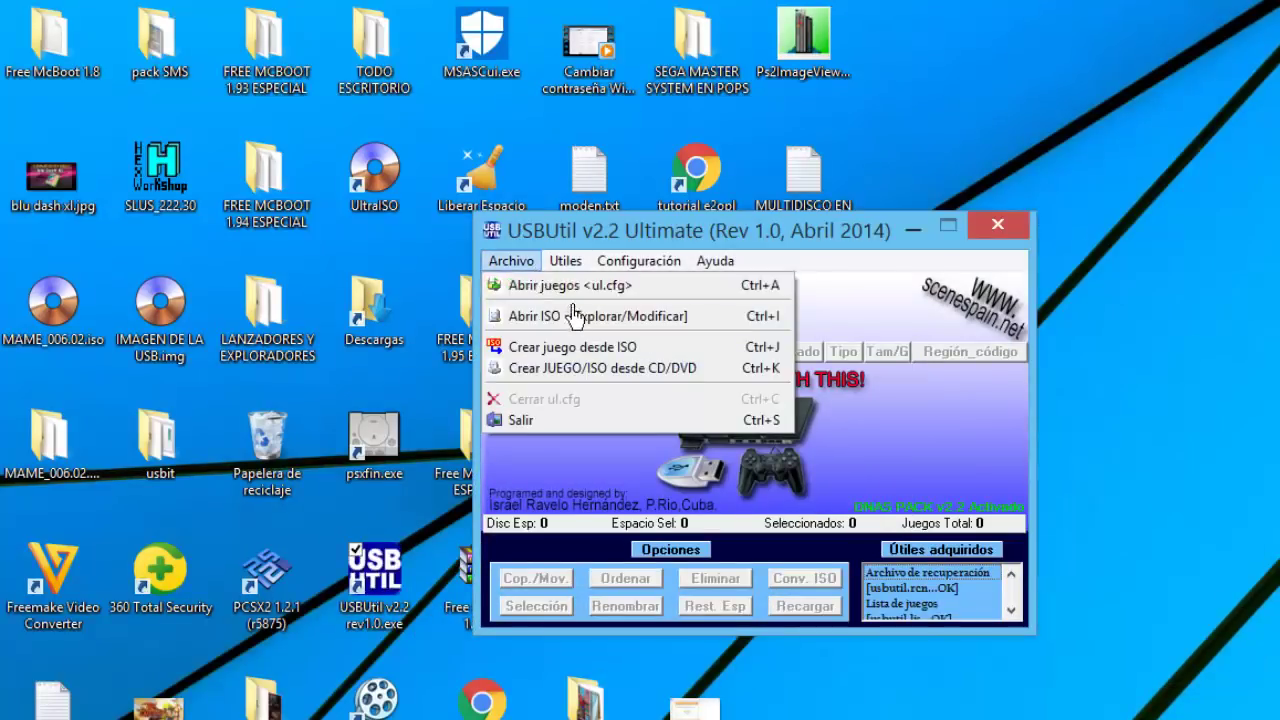
click(568, 343)
click(556, 382)
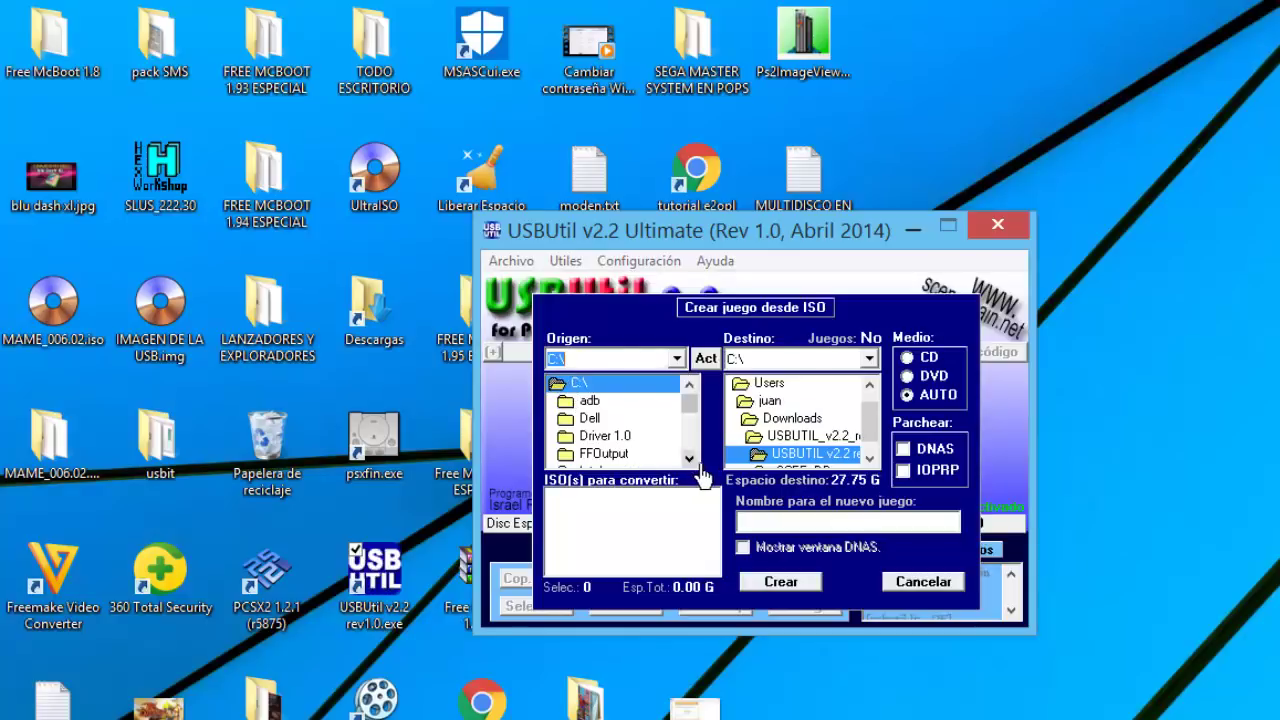
Set the source folder to C:\PS2SMB\DVD and look through the ISO images available for conversion
scroll(620, 420, down, 5)
double_click(628, 460)
scroll(708, 476, down, 2)
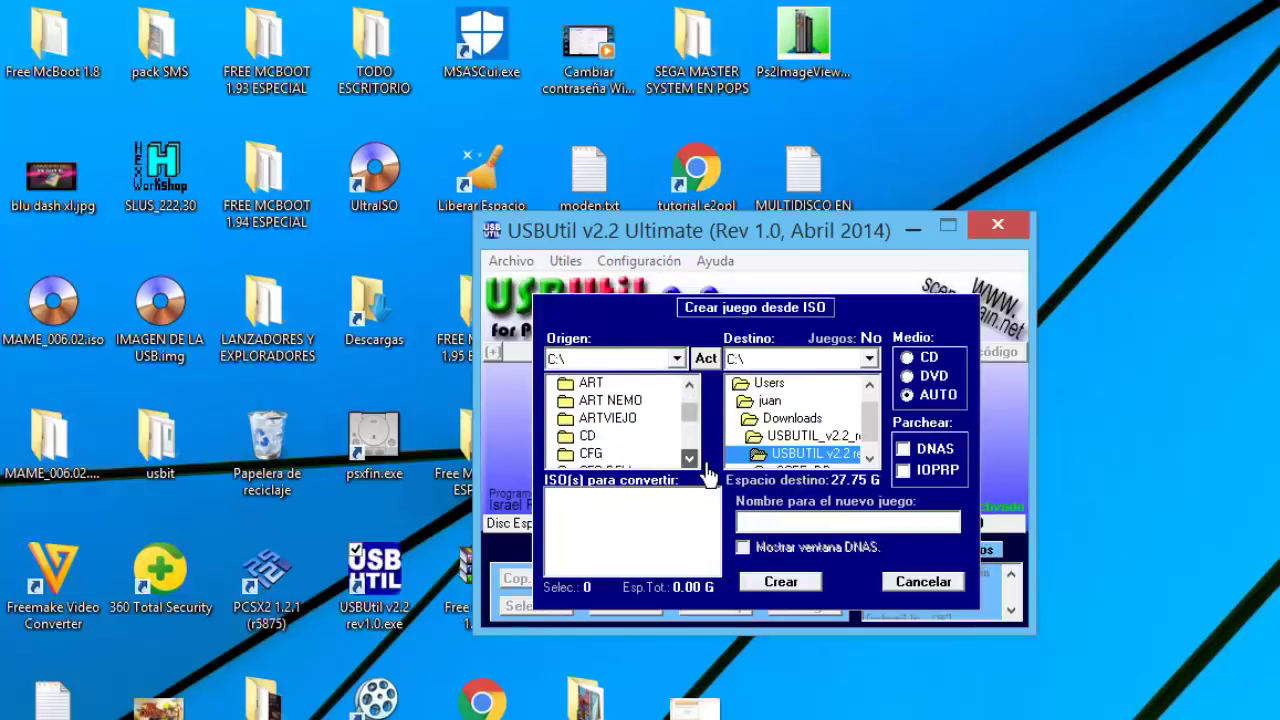
double_click(592, 400)
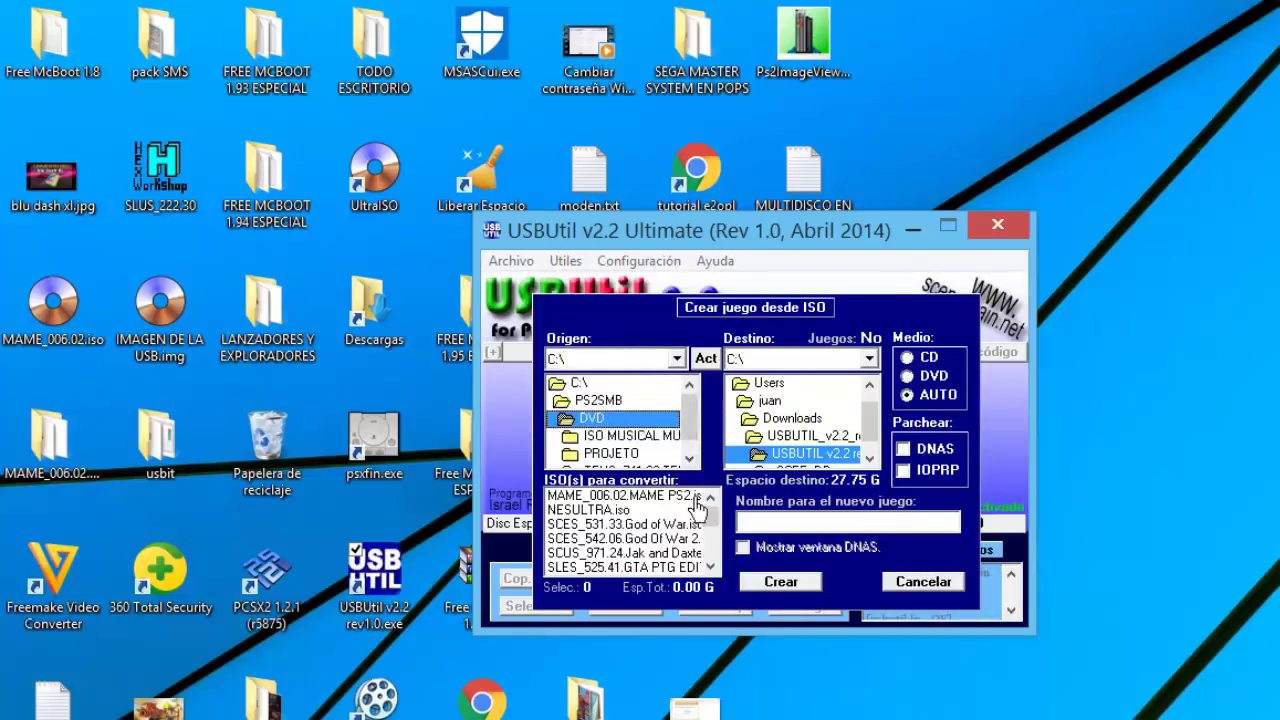
scroll(722, 572, down, 4)
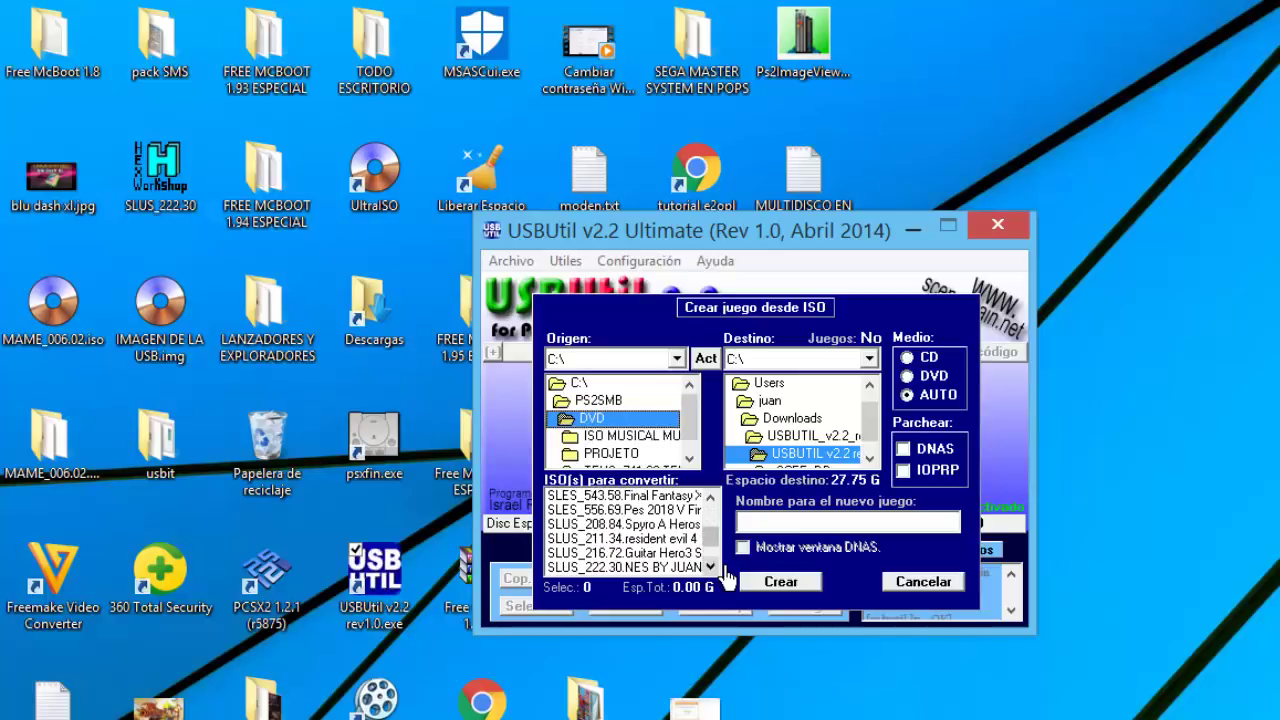
scroll(710, 412, up, 1)
Change the source folder for the ISO conversion to C:\PS2SMB\OTROS
click(591, 386)
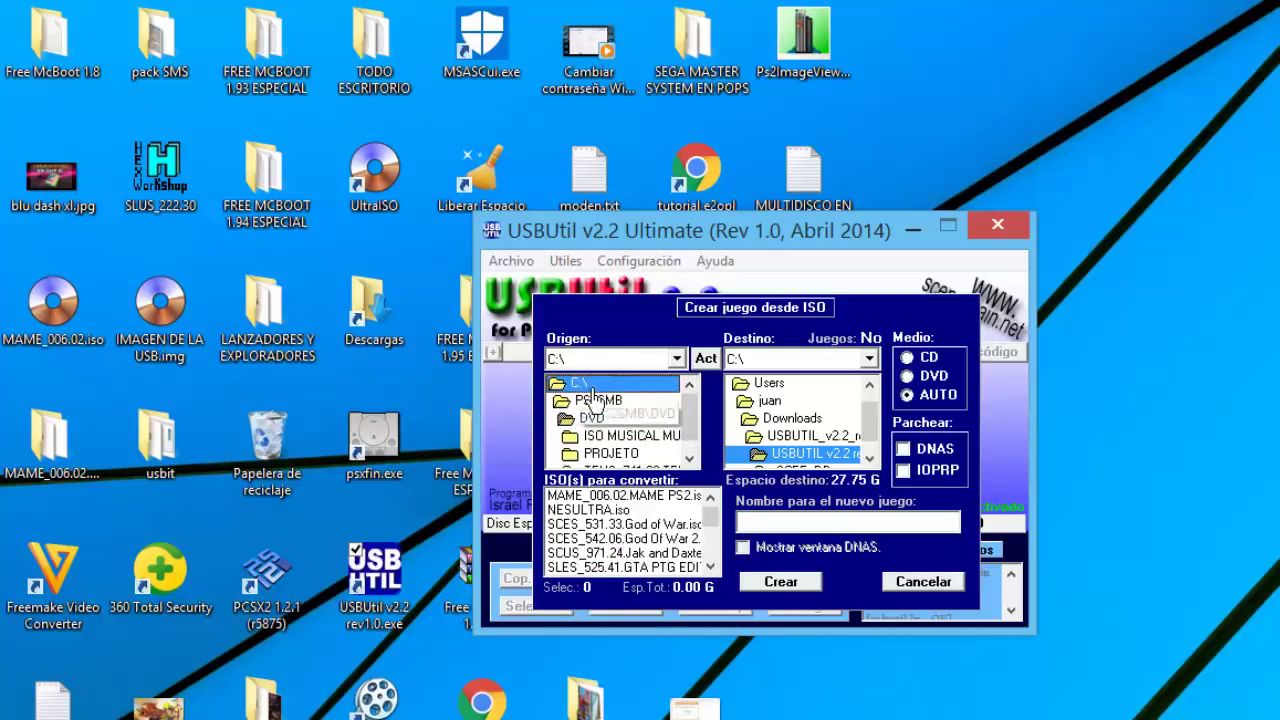
click(576, 383)
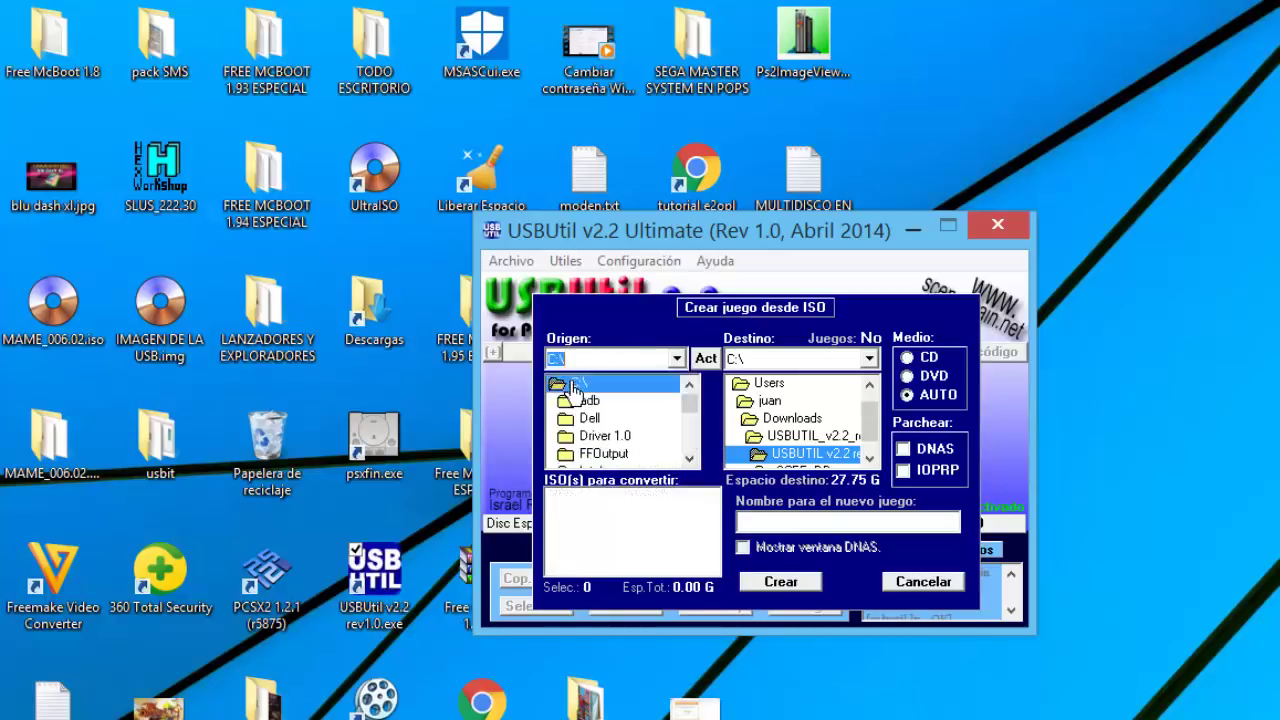
click(689, 458)
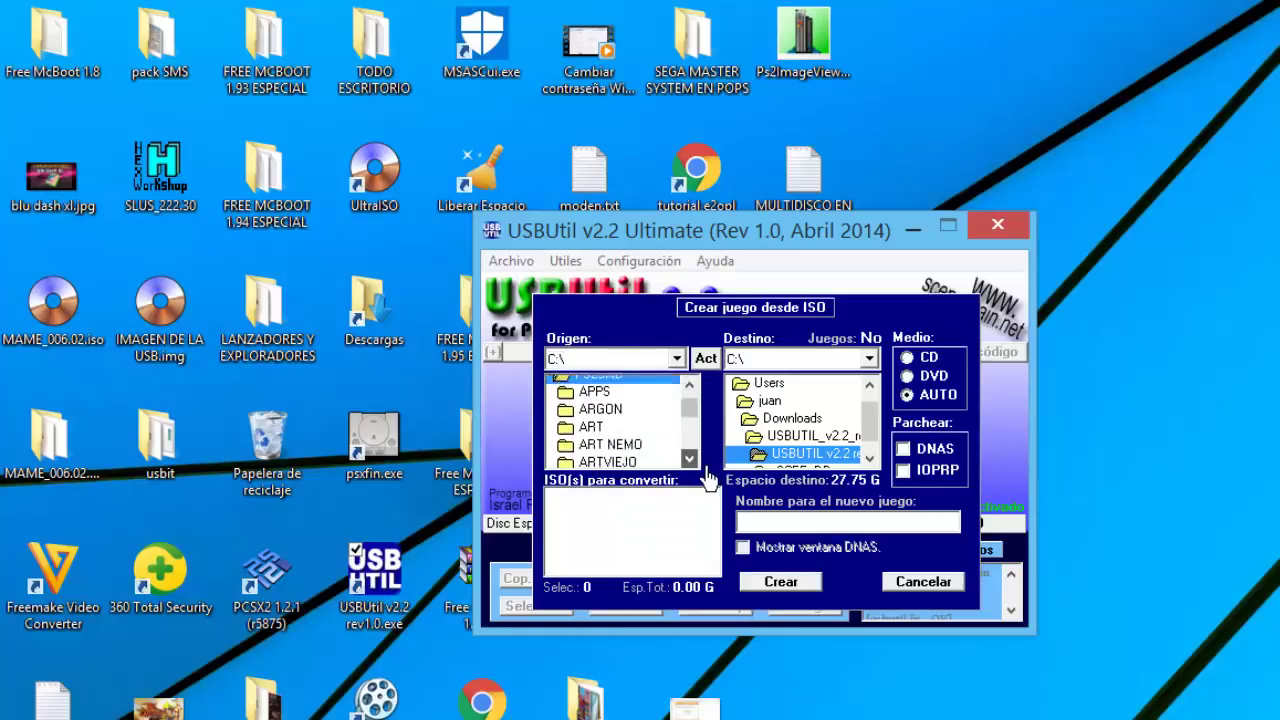
scroll(622, 445, down, 2)
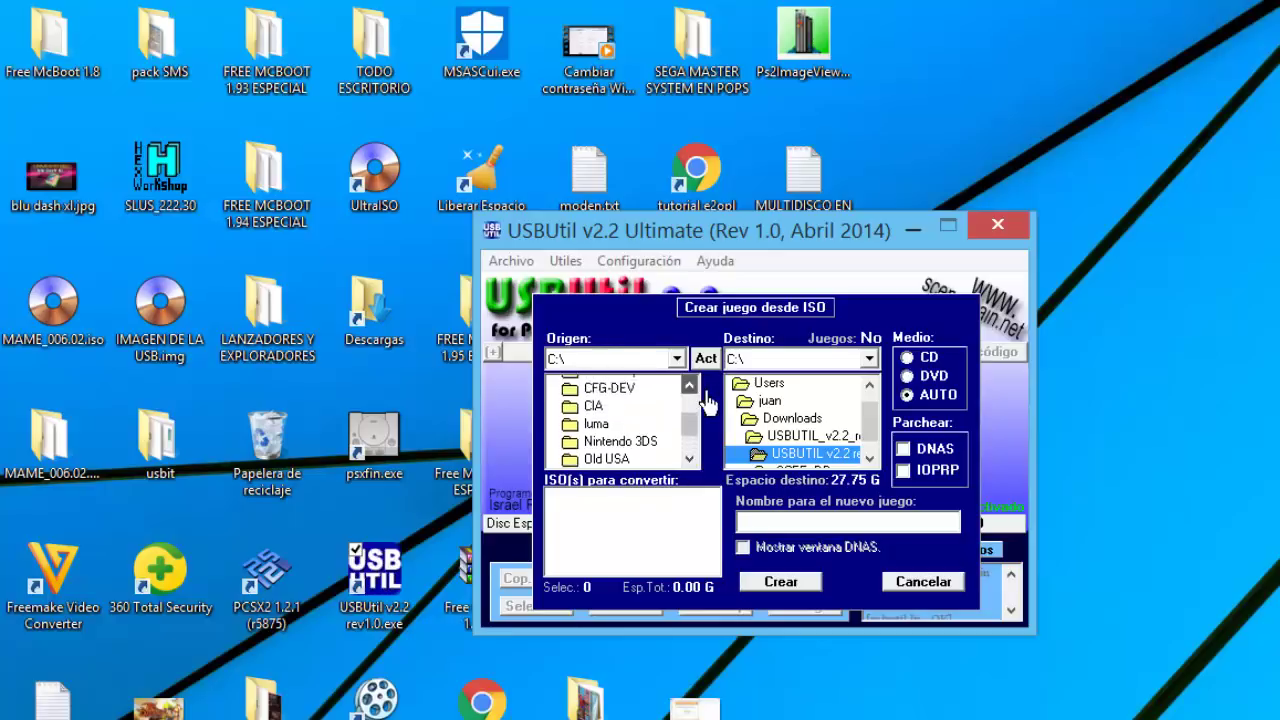
scroll(671, 414, up, 2)
click(689, 458)
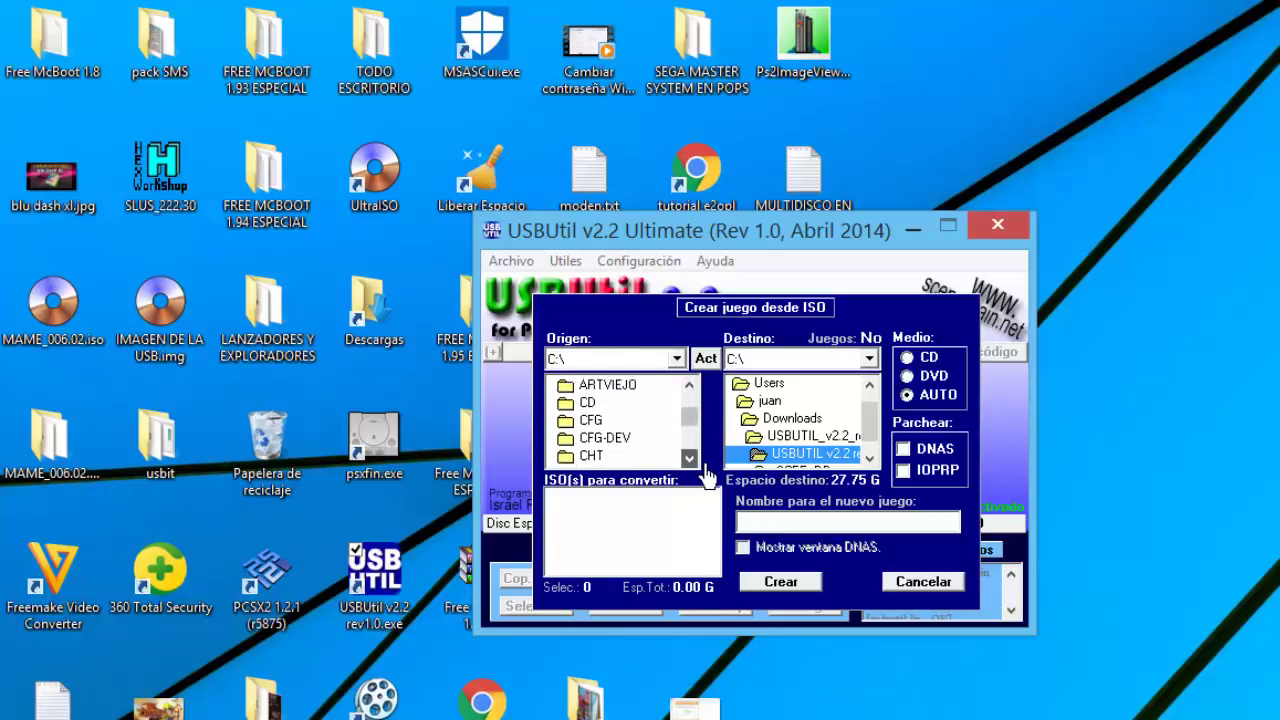
double_click(612, 420)
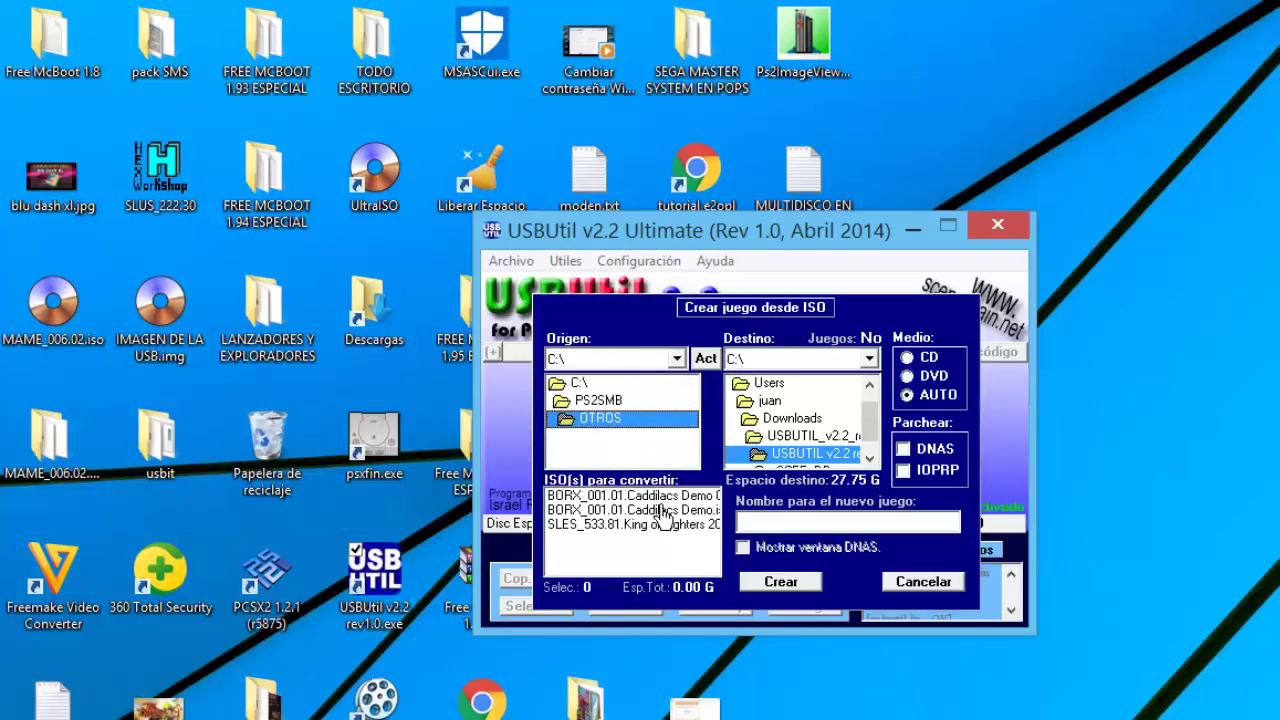
Select the King of Fighters 2002 PAL image and extend the selection to the Caddilacs Demo images above it
click(630, 538)
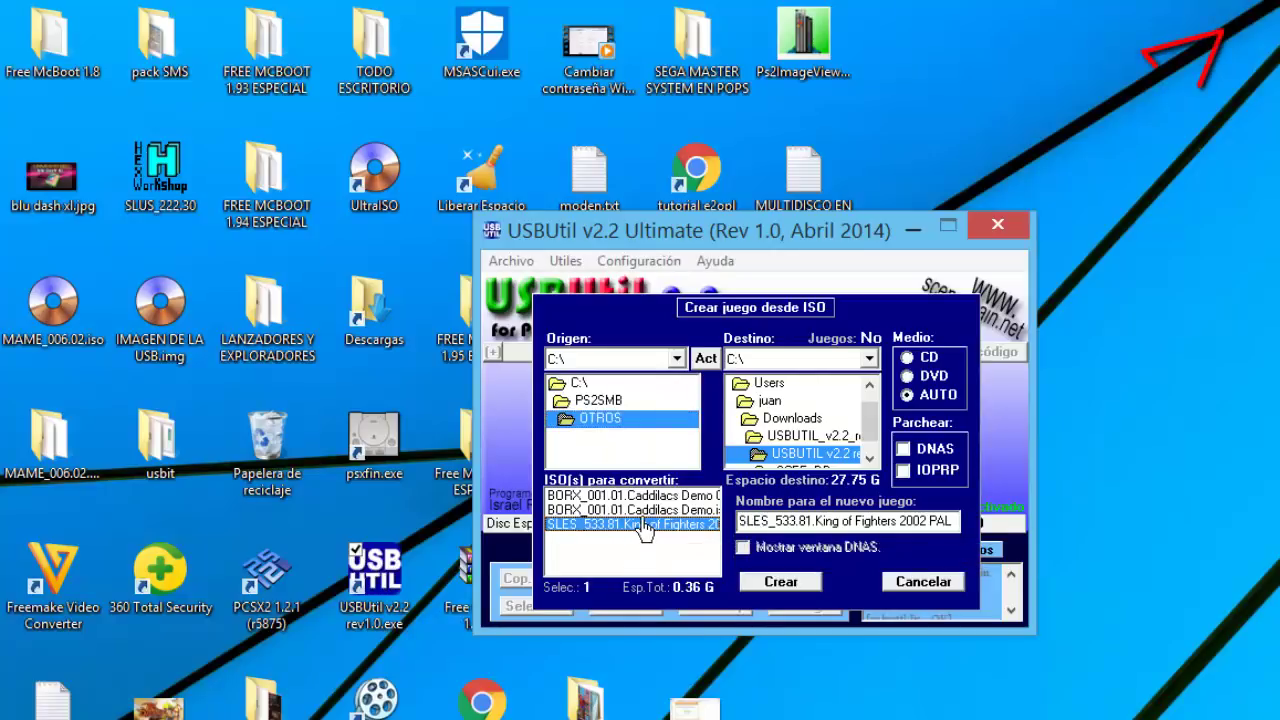
key(shift+Up)
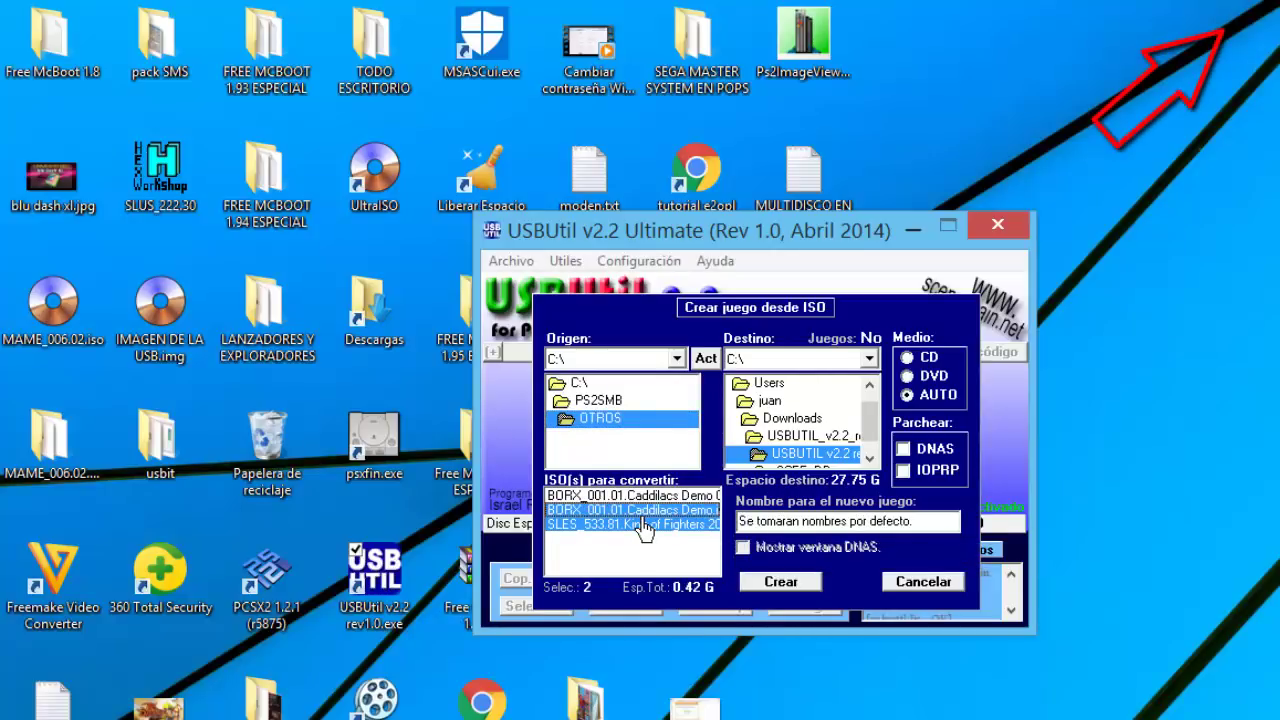
key(shift+Down)
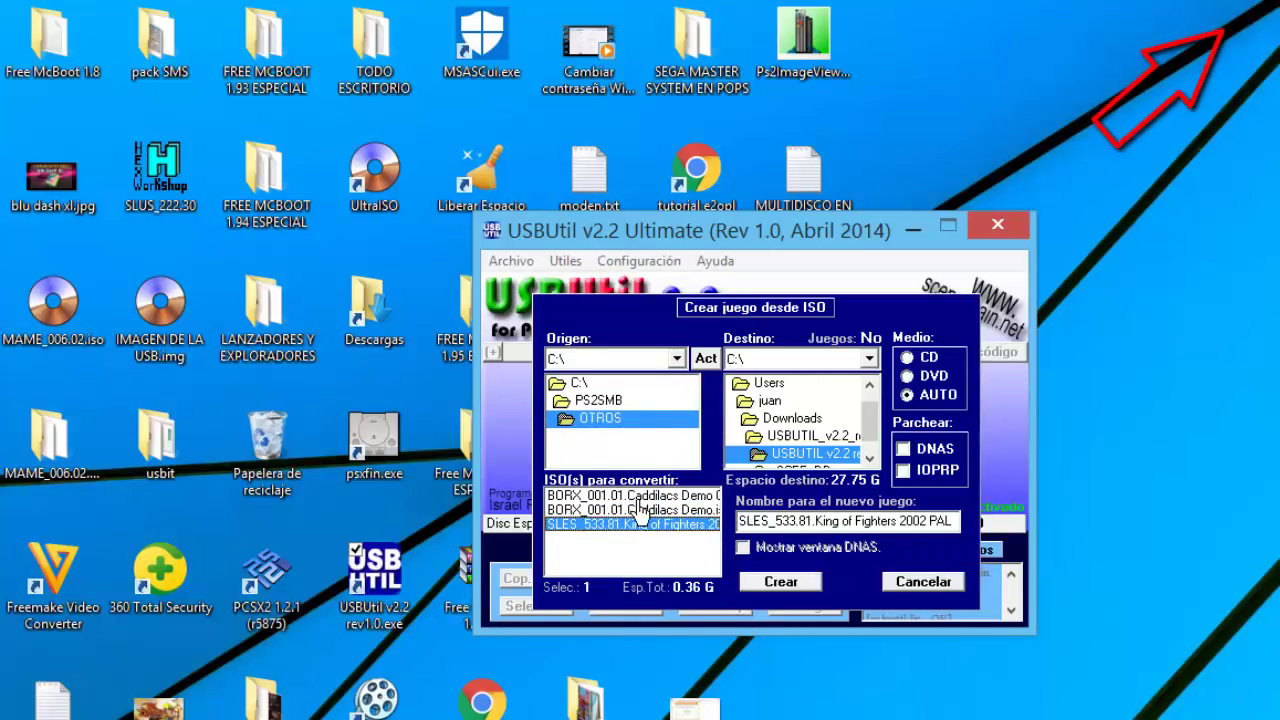
key(shift+Up)
key(shift+Up)
double_click(780, 445)
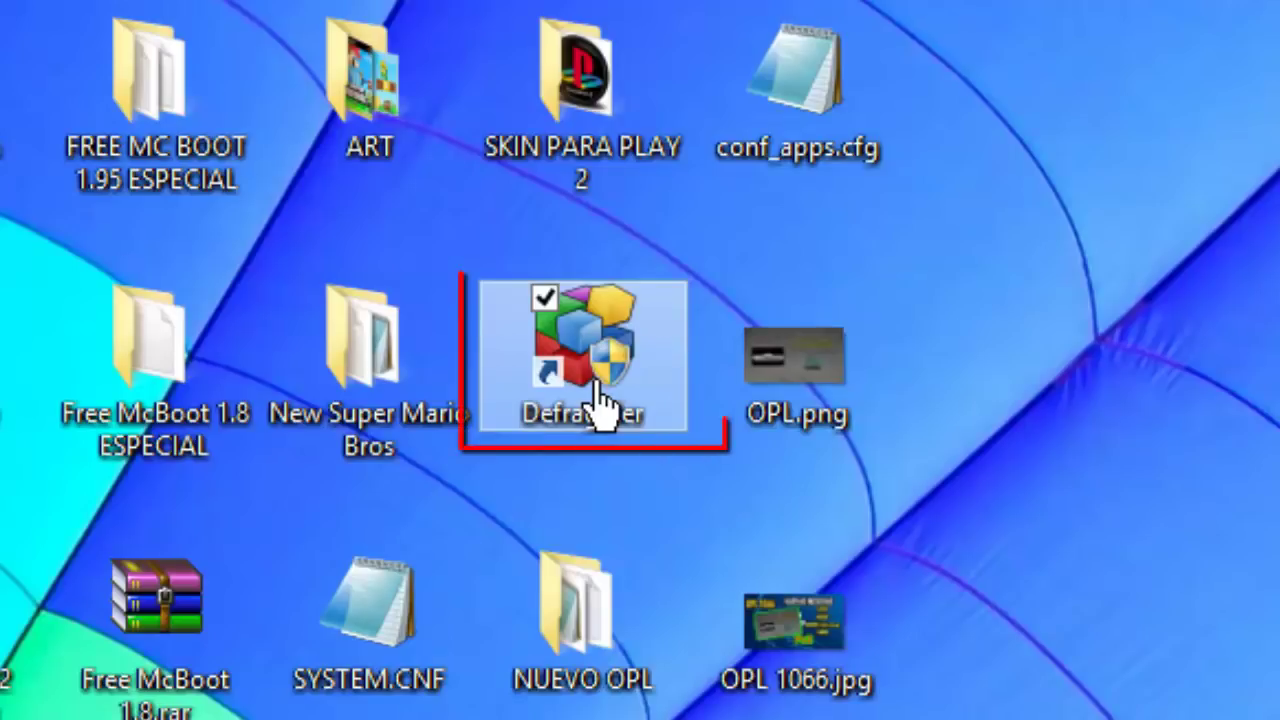
Open Defraggler from the desktop and analyze the KINSTON (H:) drive
right_click(600, 405)
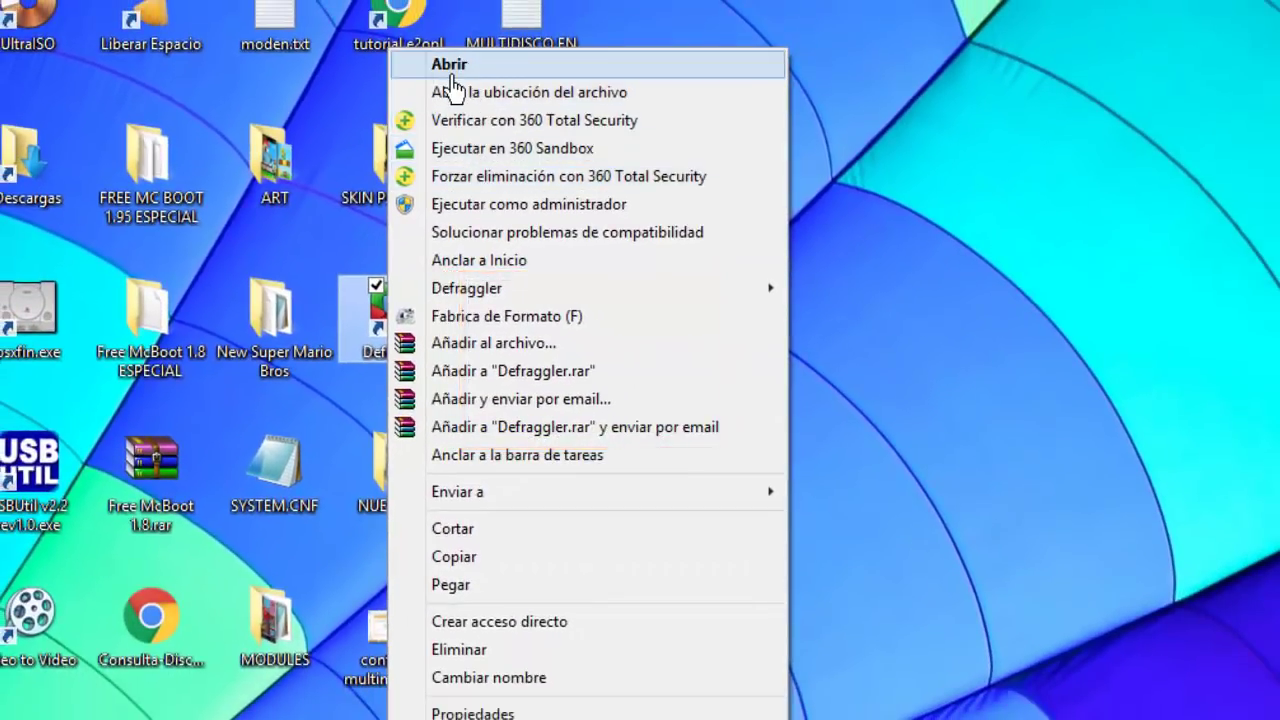
click(452, 70)
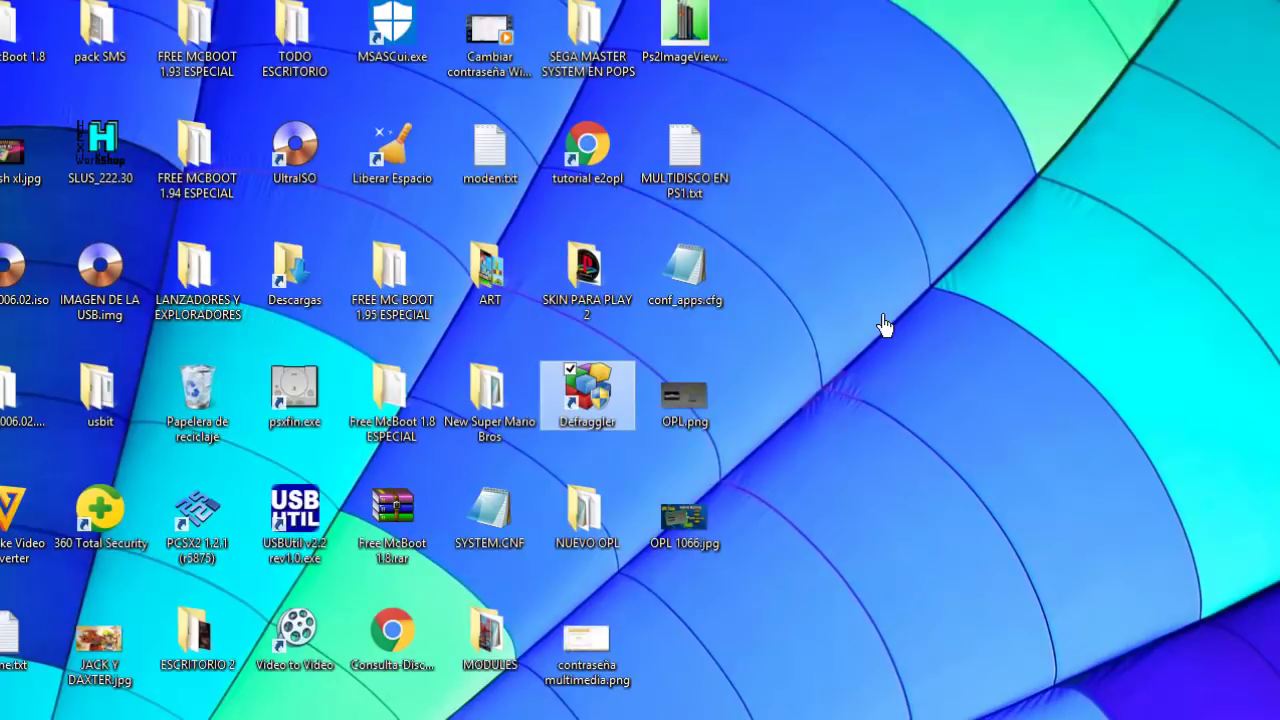
click(885, 325)
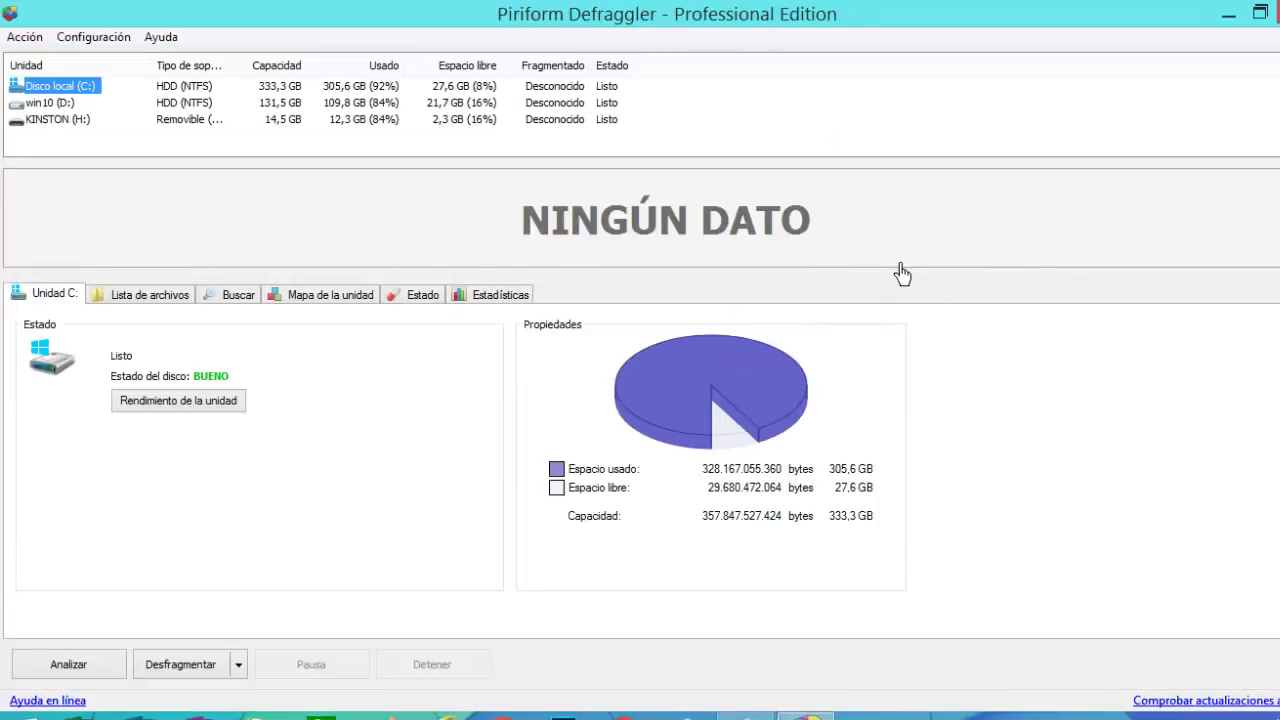
click(60, 119)
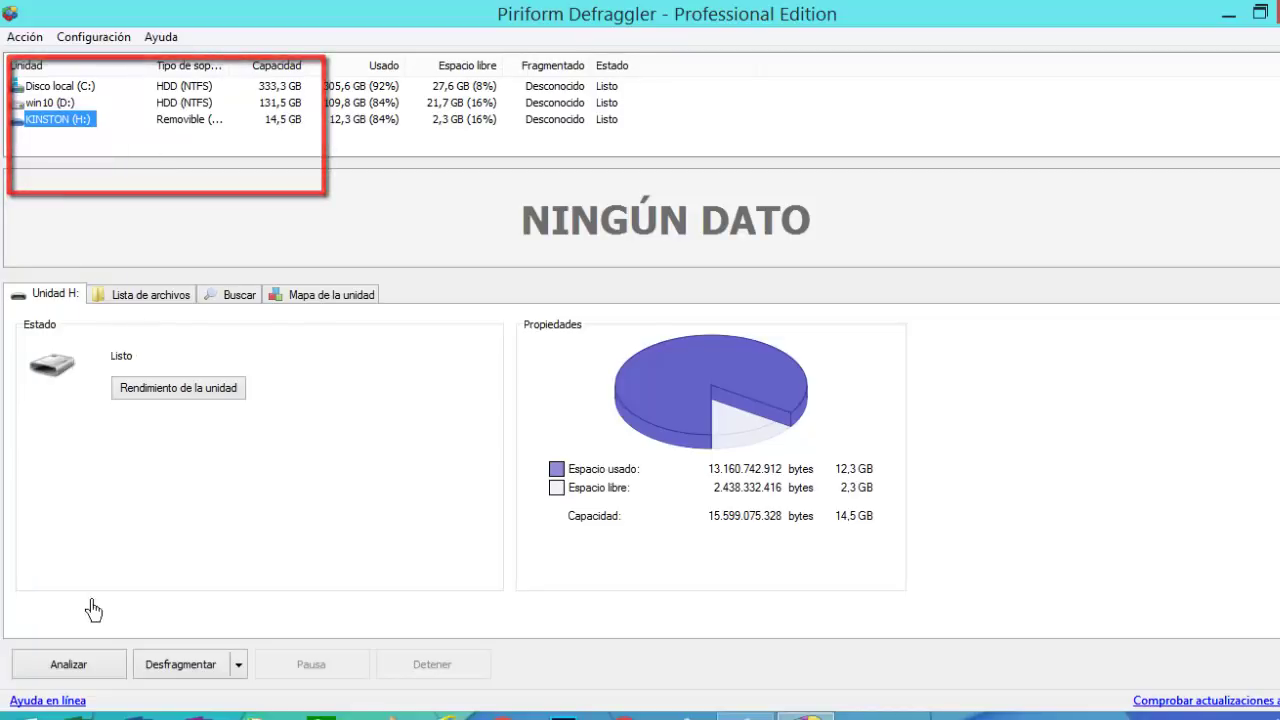
click(77, 672)
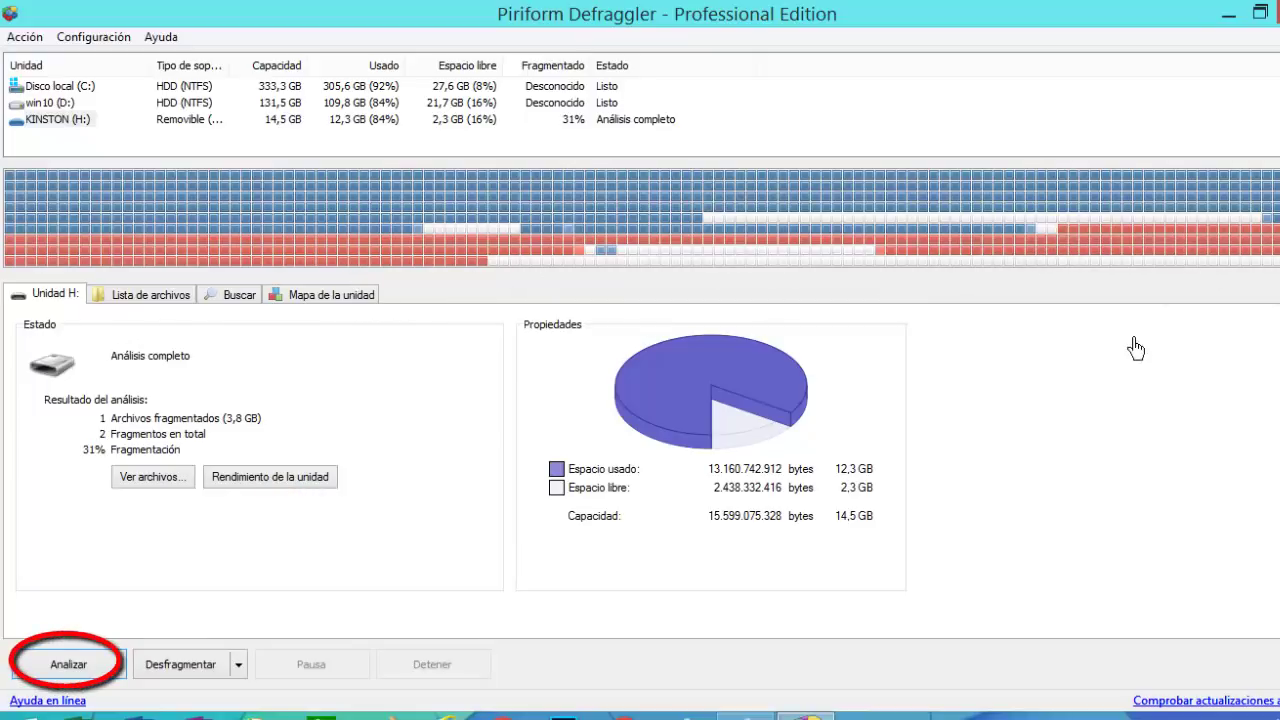
List the fragmented files on the KINSTON (H:) drive and defragment ul.0DECC155.SLES_556.69.00 and ul.0DECC155.SLES_556.69.02
click(155, 477)
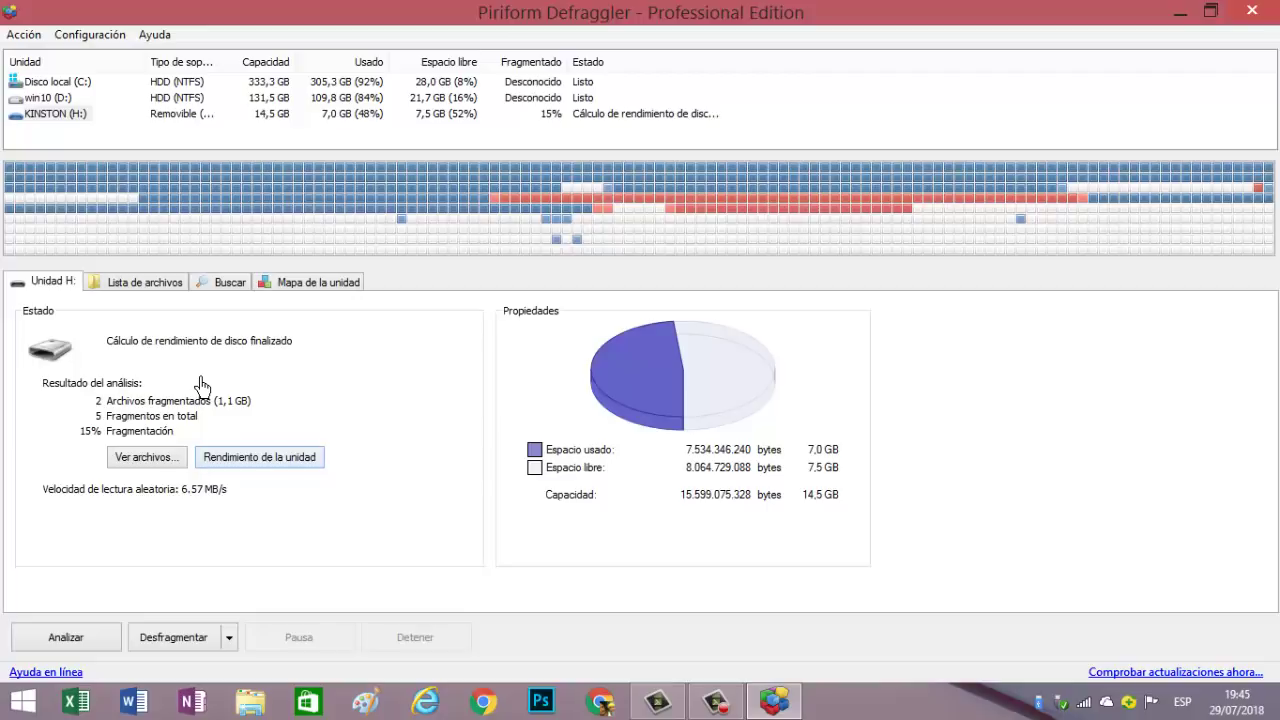
click(158, 463)
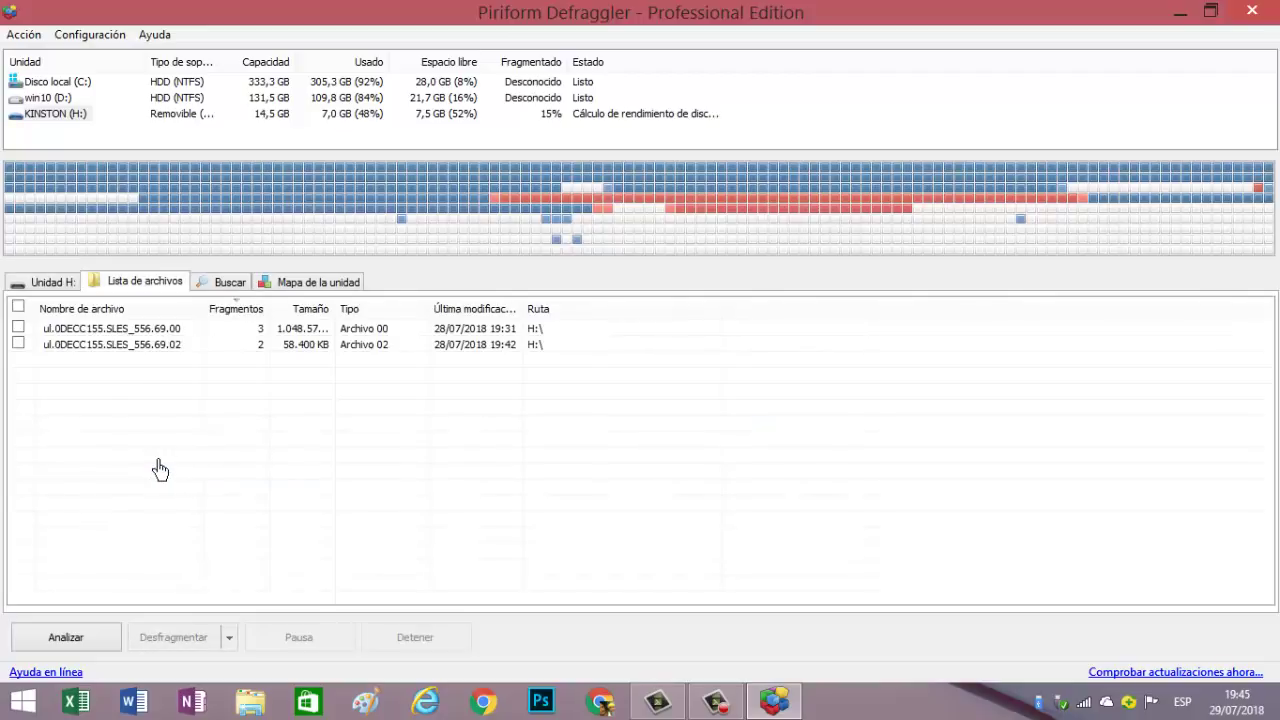
click(20, 328)
click(20, 344)
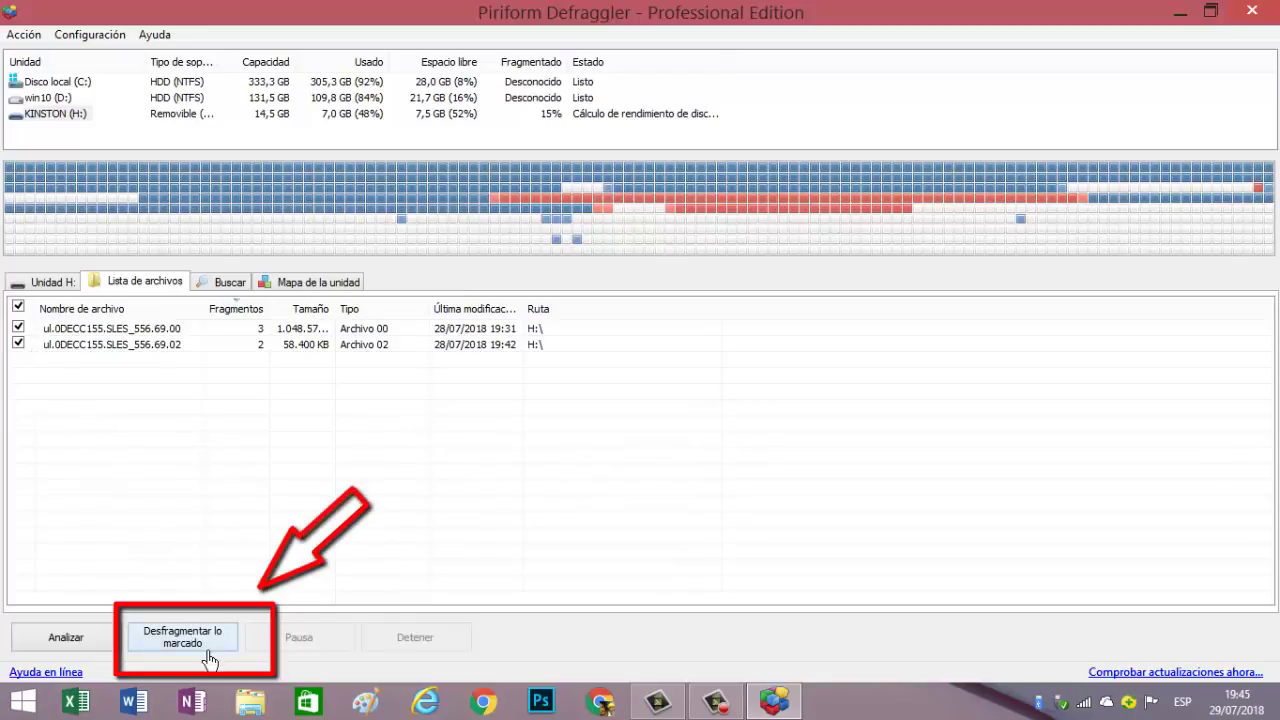
click(177, 654)
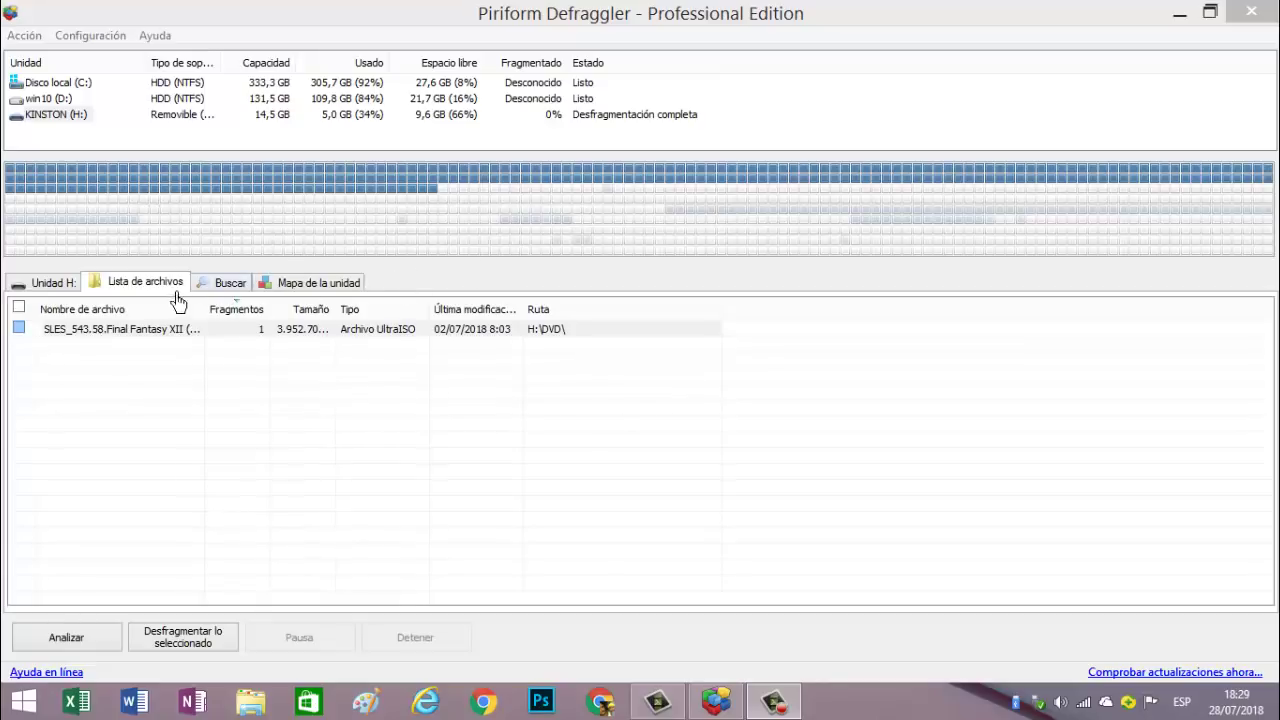
Measure the KINSTON (H:) drive's read performance and check its list of fragmented files
click(53, 283)
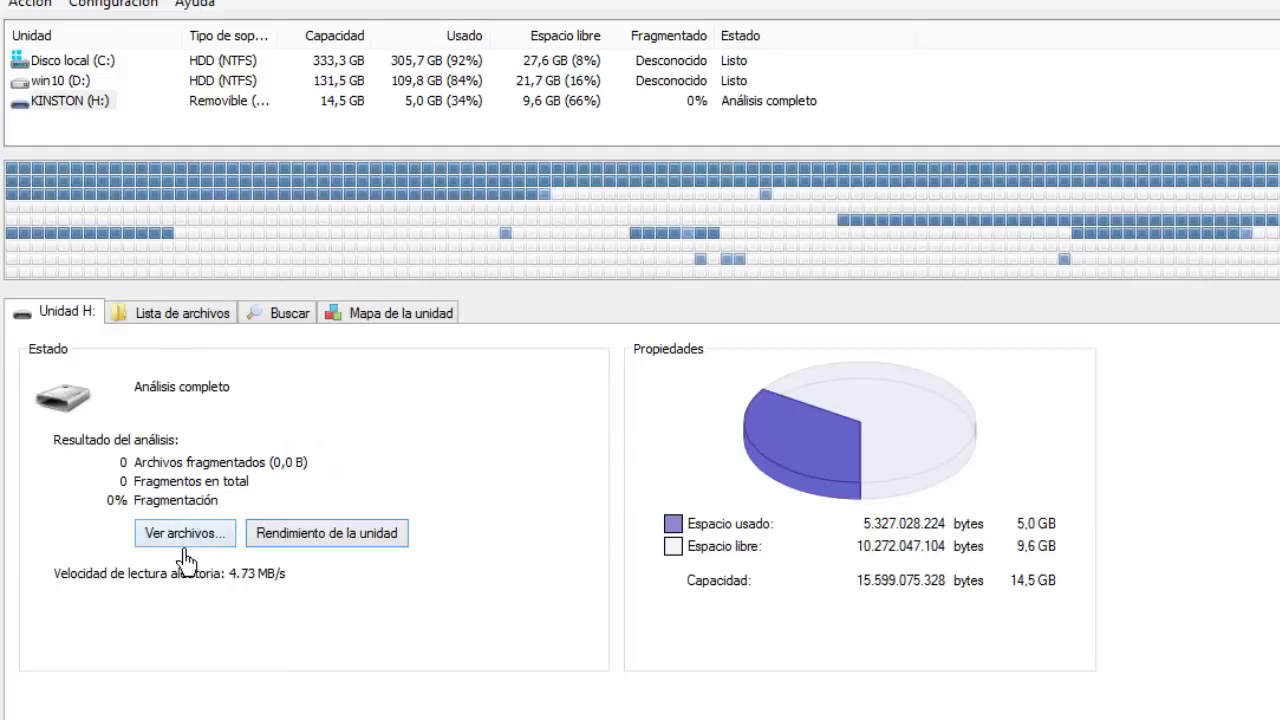
click(392, 540)
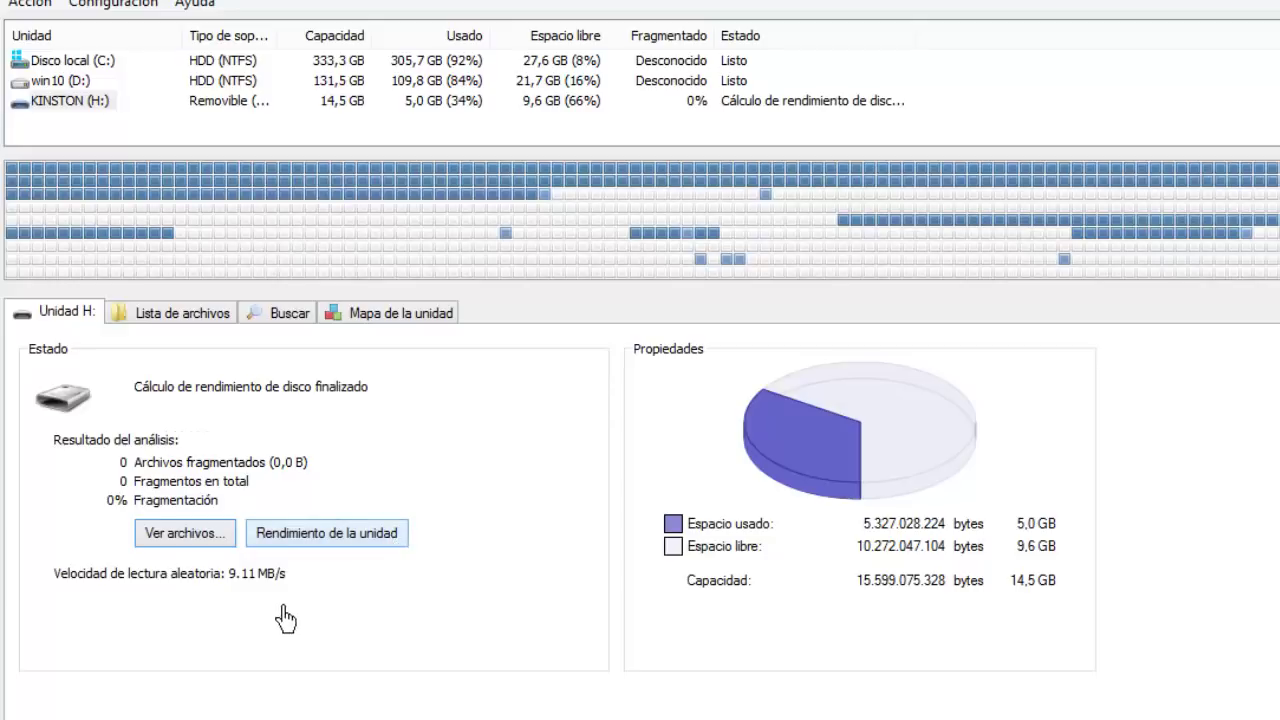
click(189, 545)
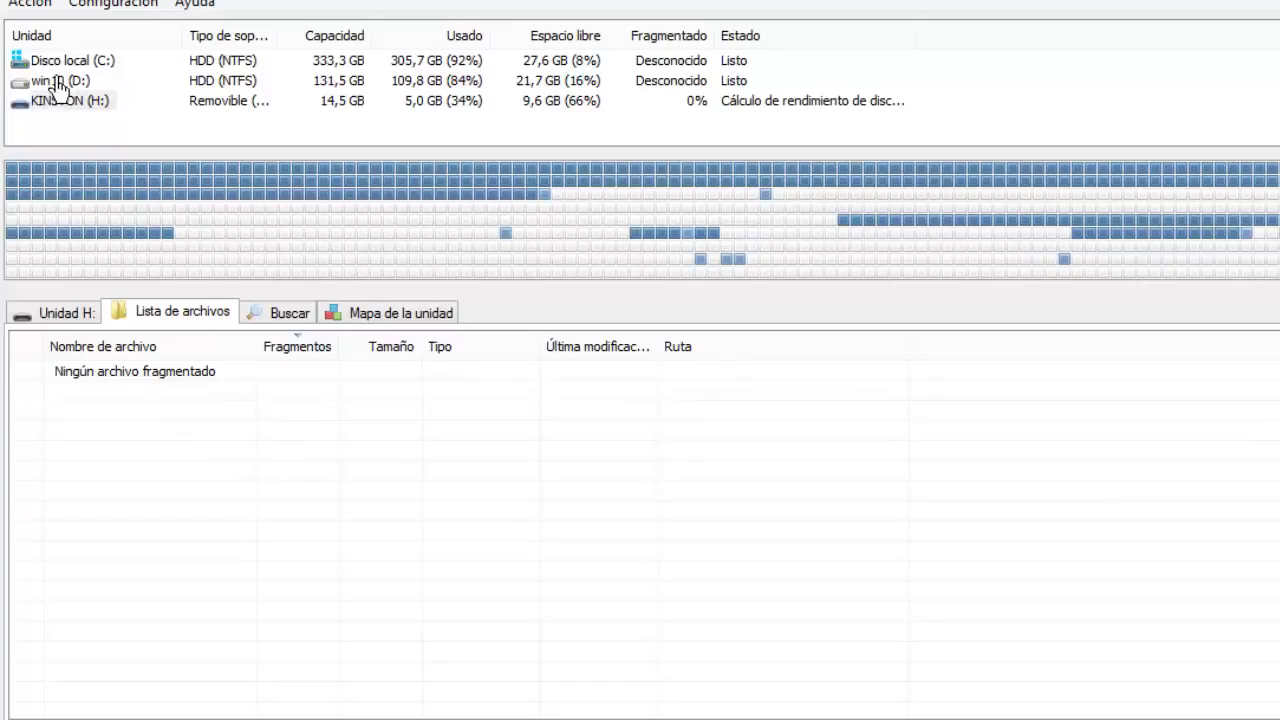
click(30, 5)
mouse_move(85, 5)
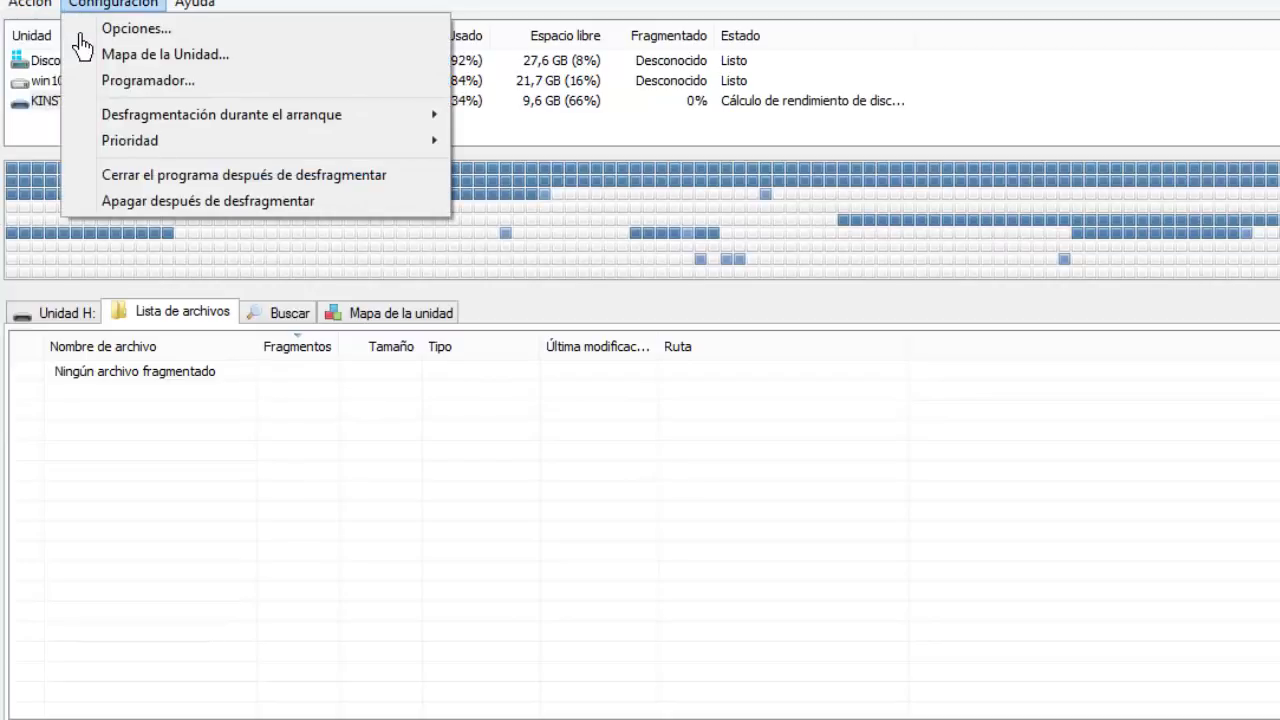
mouse_move(35, 5)
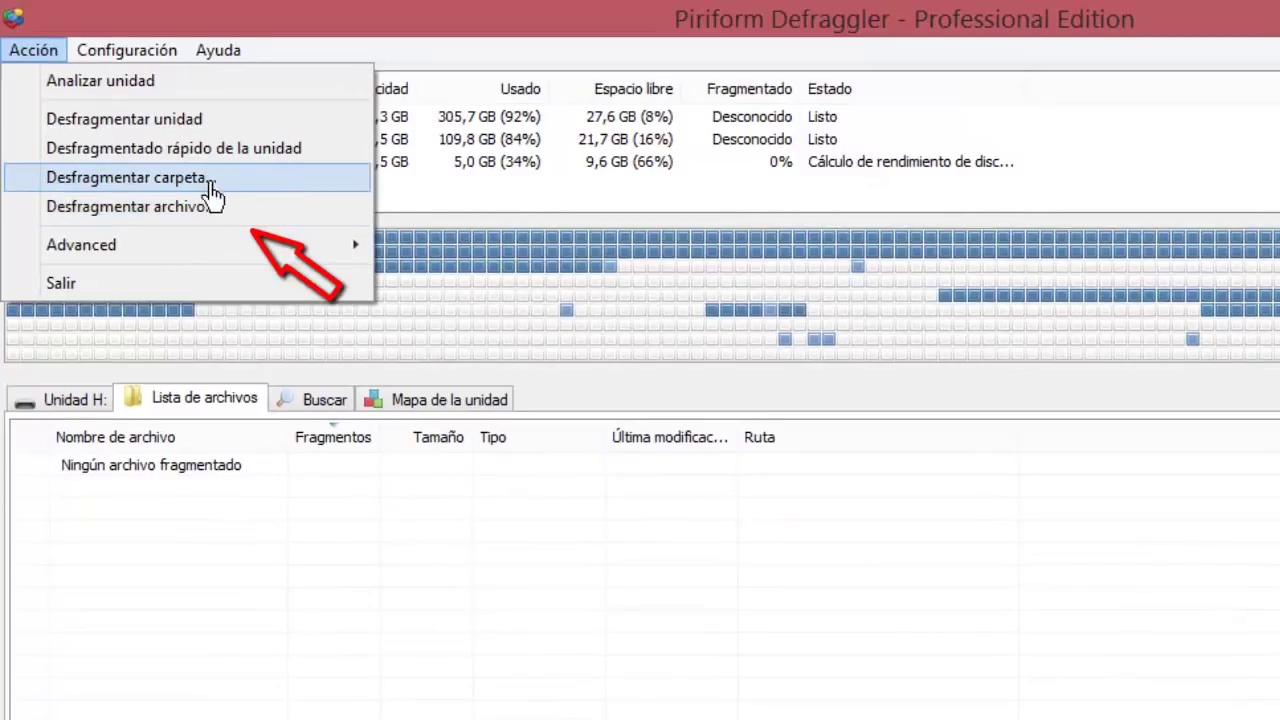
click(196, 185)
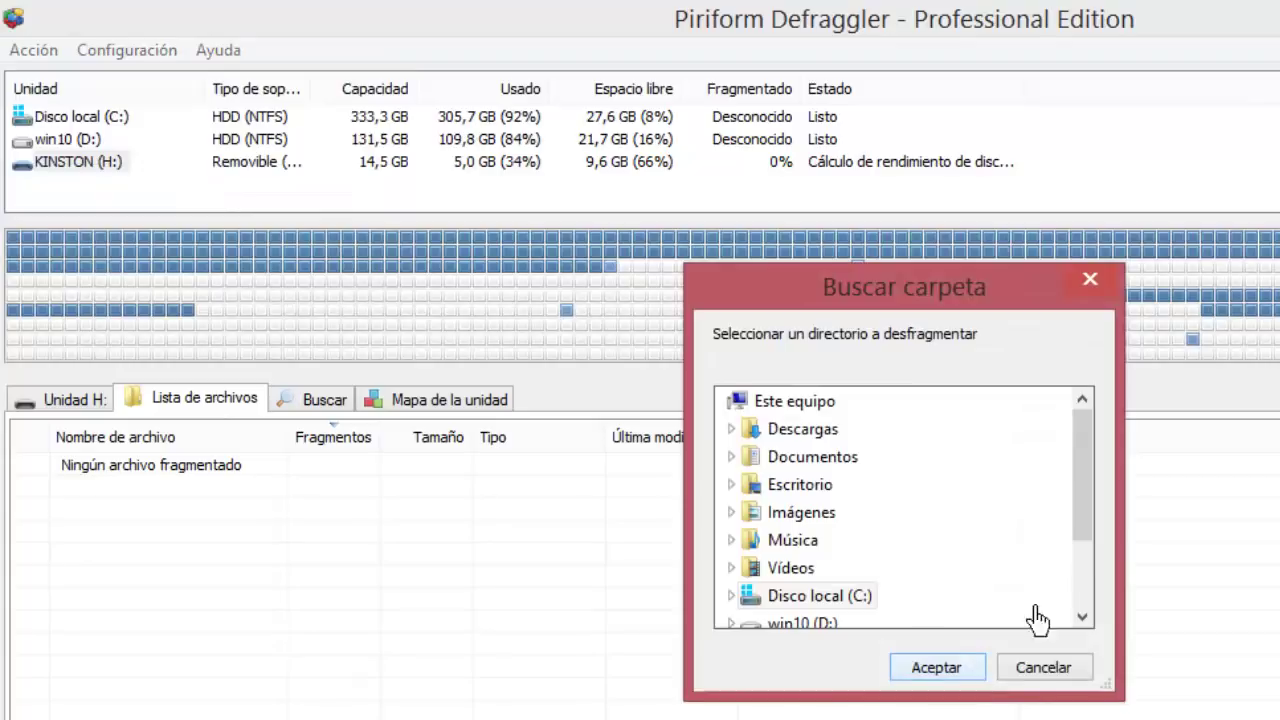
click(1066, 675)
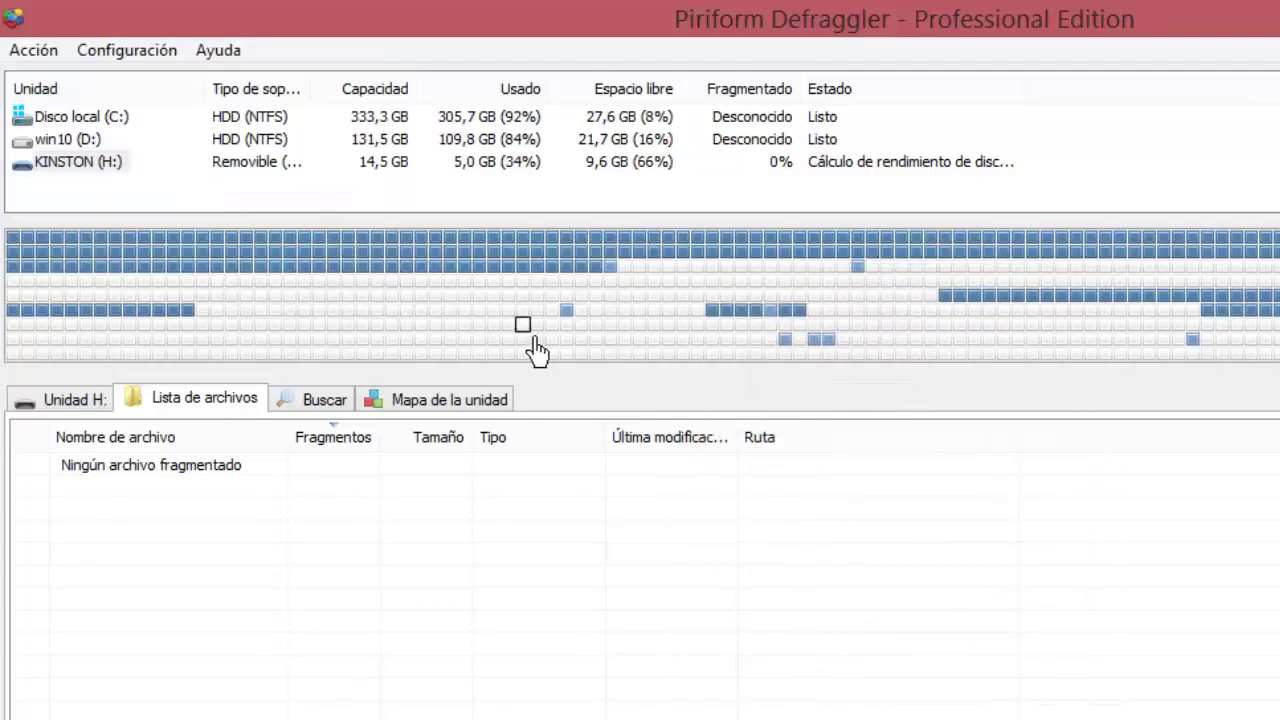
Display the analysis and defragmentation actions available for the KINSTON (H:) drive
click(38, 52)
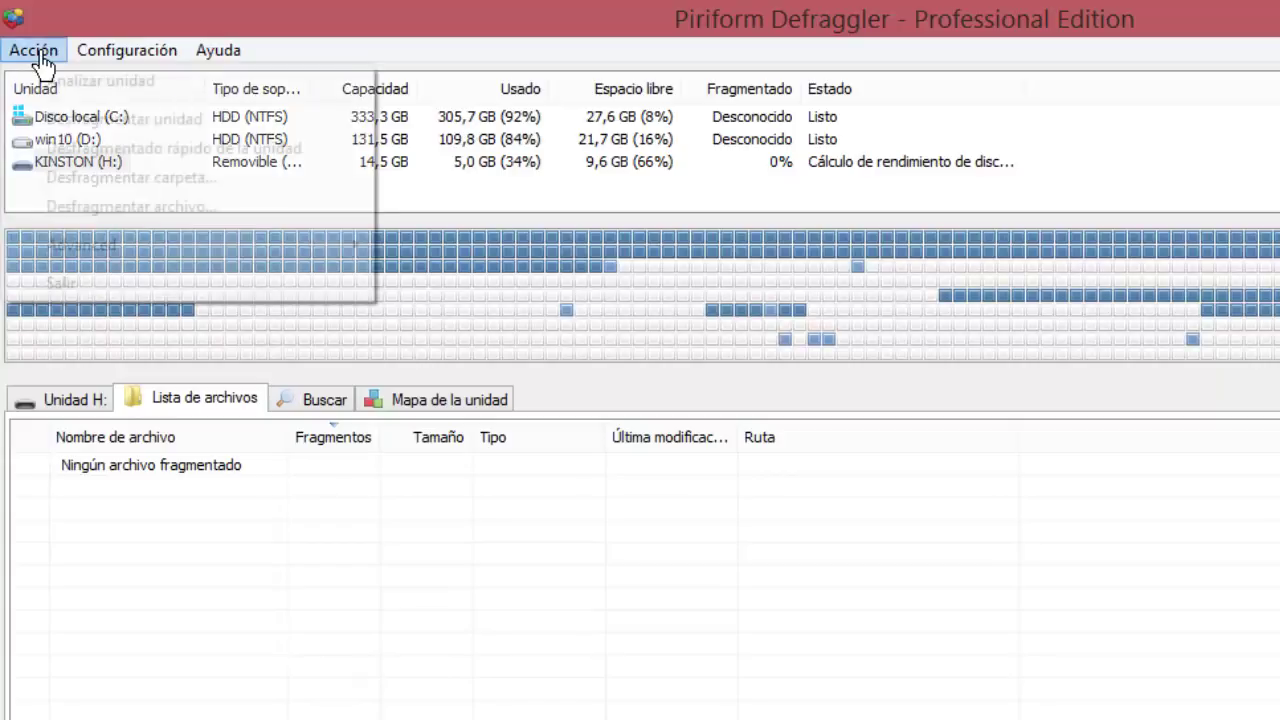